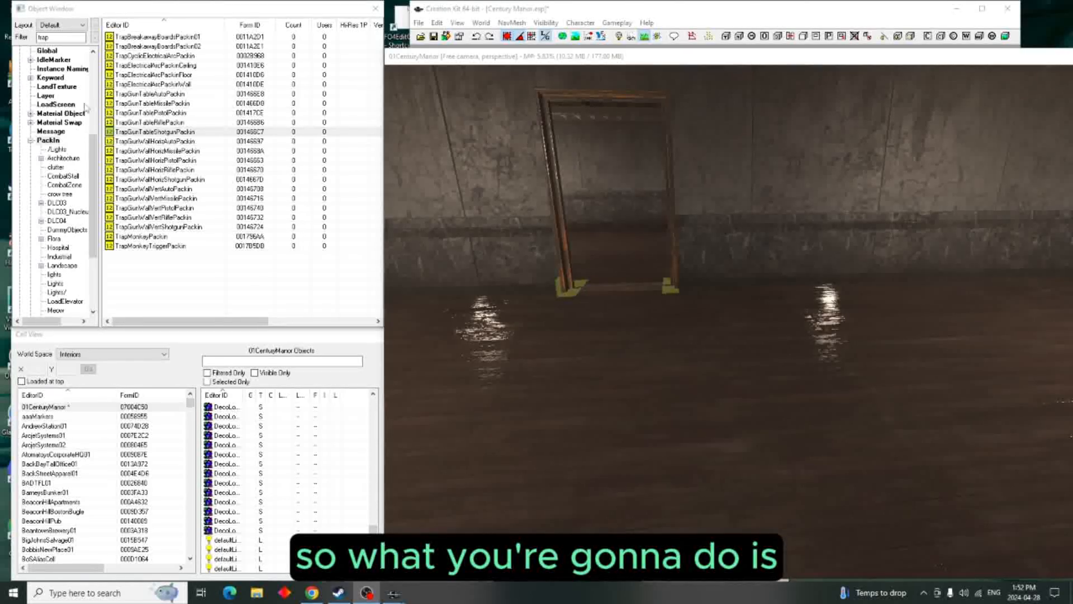
# Step: Place the TrapGunWallHorizRiflePackin object on the wall beside the doorway
pyautogui.scroll(4, 53, 67)
pyautogui.scroll(-3, 52, 67)
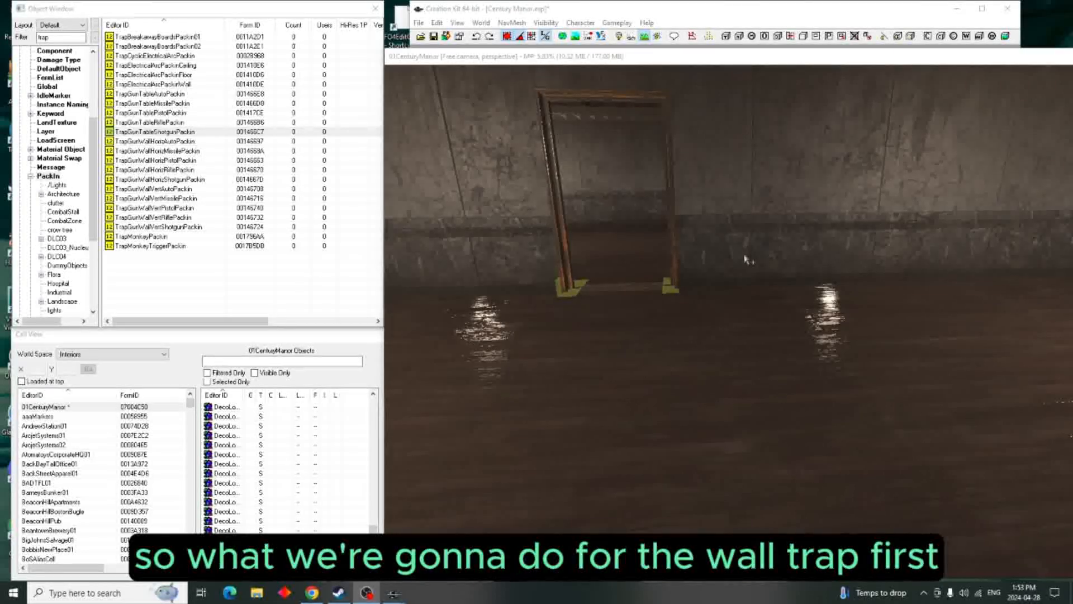
pyautogui.scroll(3, 747, 263)
pyautogui.scroll(4, 746, 263)
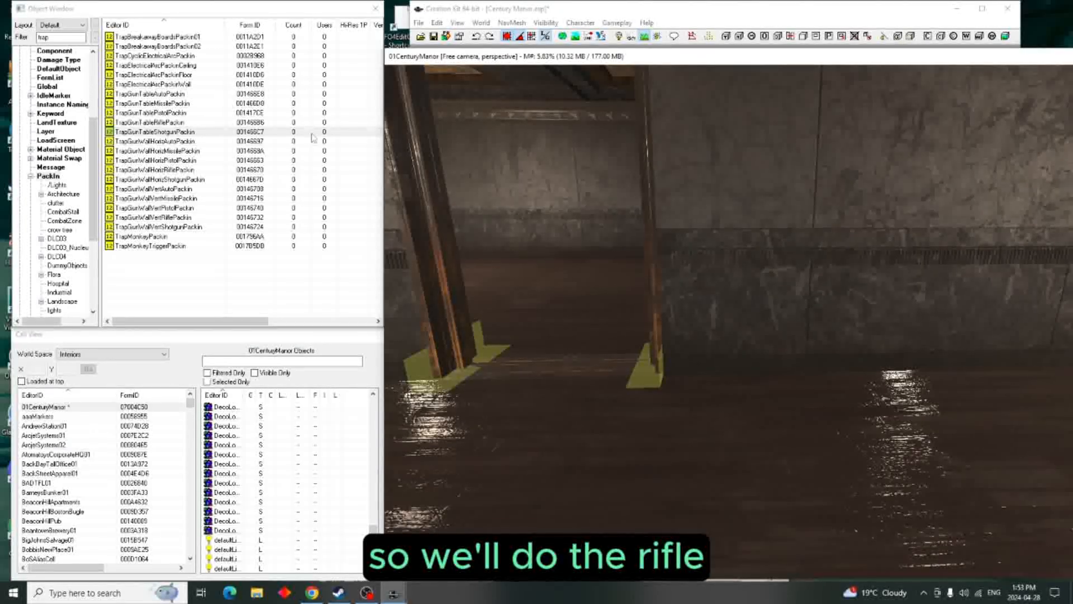
pyautogui.moveTo(179, 170); pyautogui.dragTo(863, 218)
pyautogui.scroll(-3, 736, 364)
pyautogui.moveTo(736, 364); pyautogui.dragTo(660, 468, button='middle')
# Step: Rotate the wall rifle trap so it fires toward the doorway and move it along the wall, farther from the door
pyautogui.press('e')
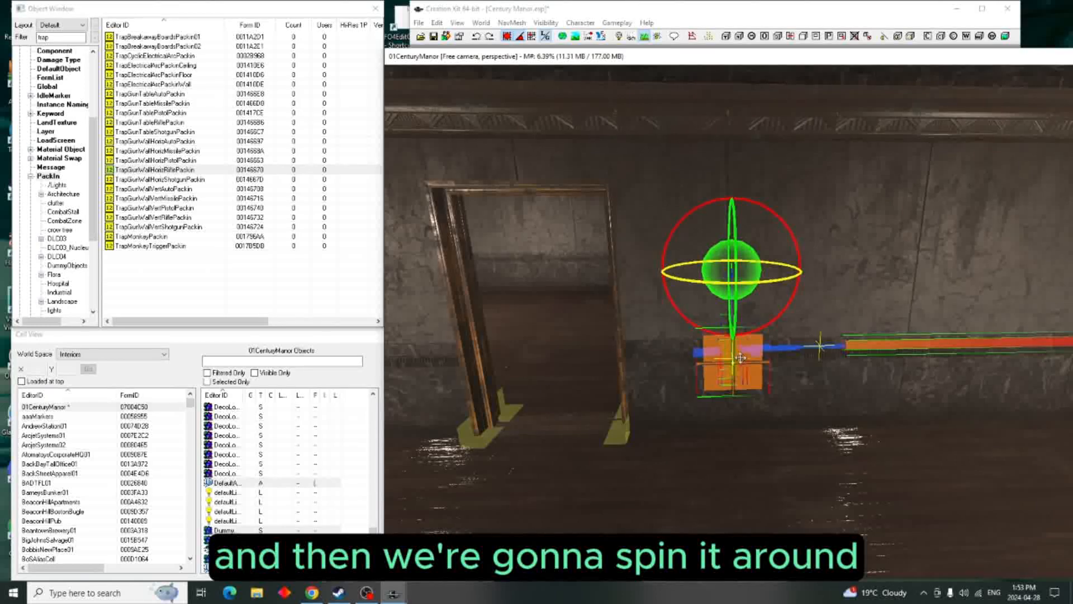
pyautogui.moveTo(732, 283); pyautogui.dragTo(796, 282)
pyautogui.moveTo(693, 336); pyautogui.dragTo(630, 364)
pyautogui.press('w')
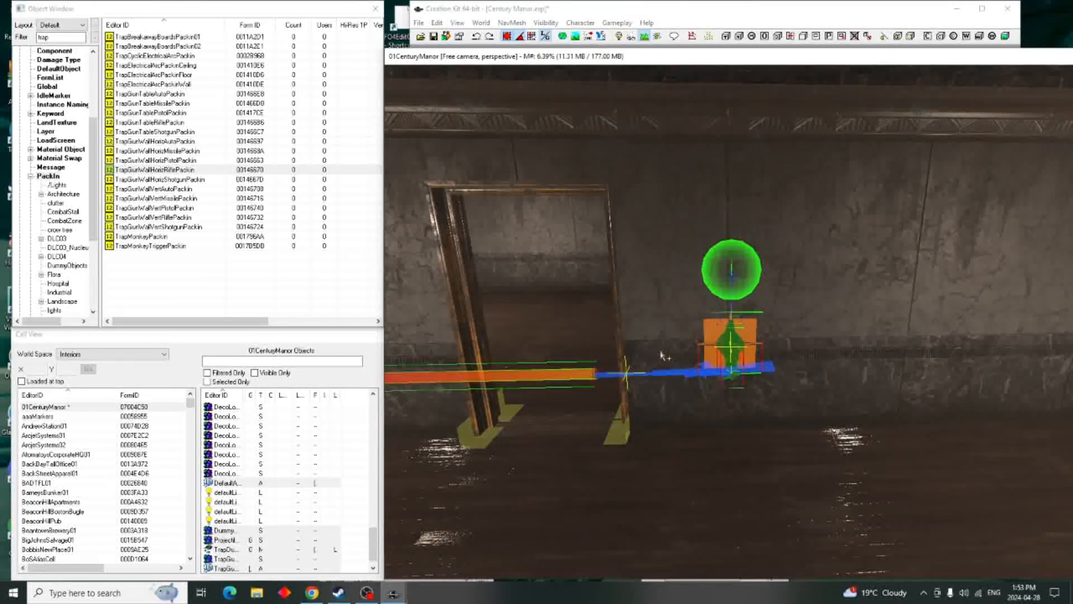
pyautogui.moveTo(736, 346); pyautogui.dragTo(1059, 338)
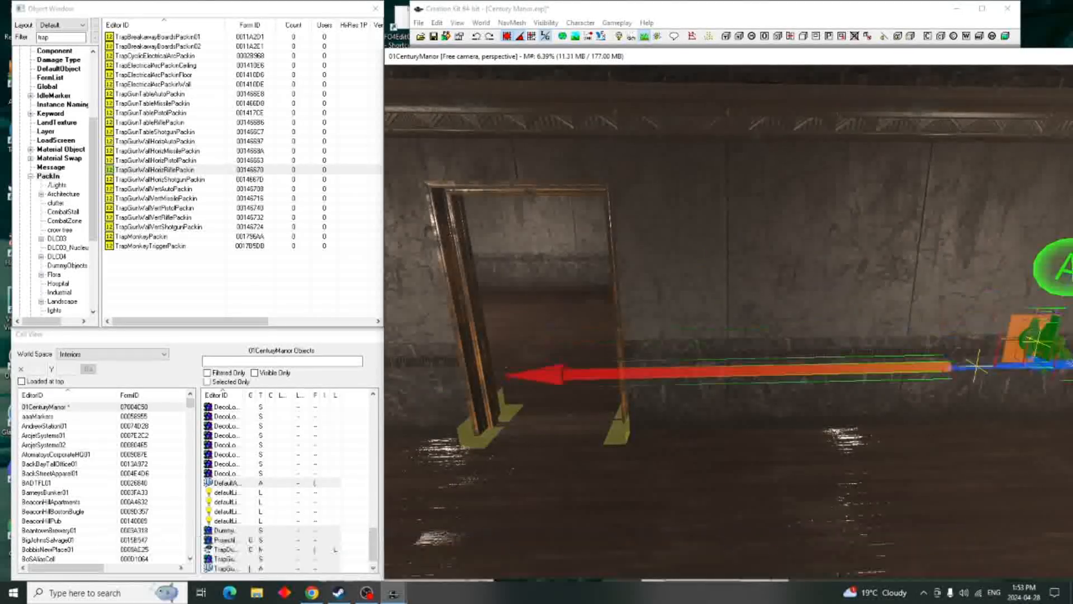
# Step: Turn off Snap to Grid and Snap to Angle and fine-tune the wall rifle trap's position so its firing arrow reaches the doorway
pyautogui.click(506, 39)
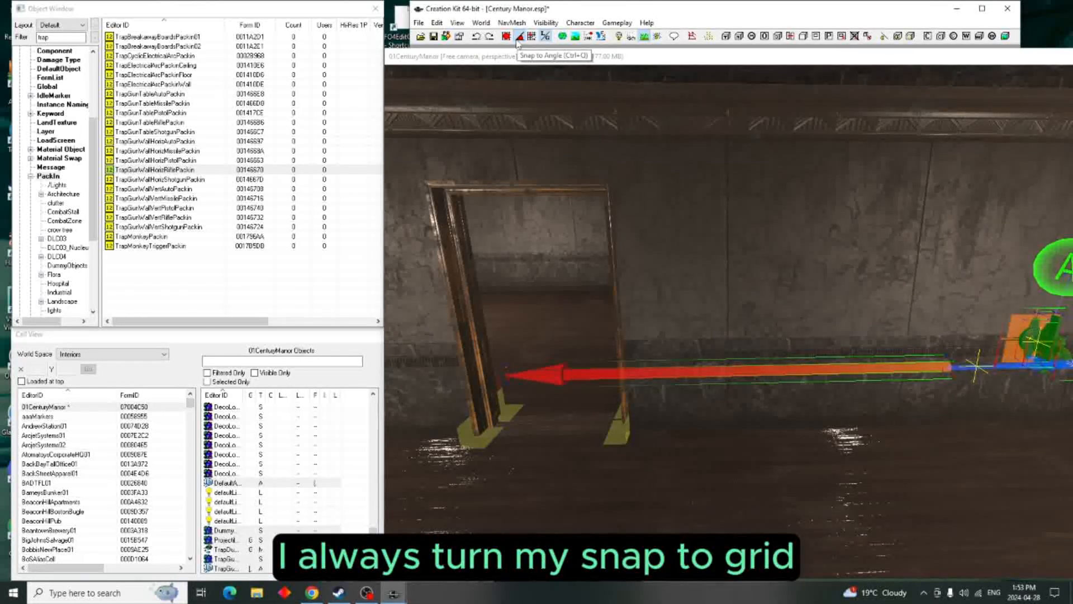
pyautogui.click(518, 37)
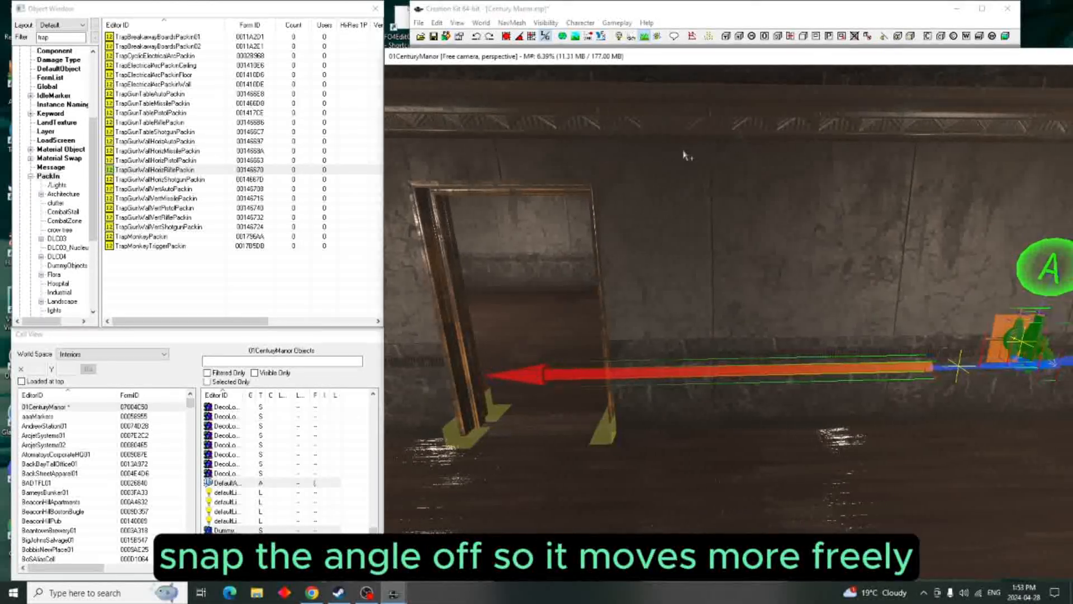
pyautogui.moveTo(686, 156); pyautogui.dragTo(777, 234, button='middle')
pyautogui.moveTo(961, 320); pyautogui.dragTo(994, 314)
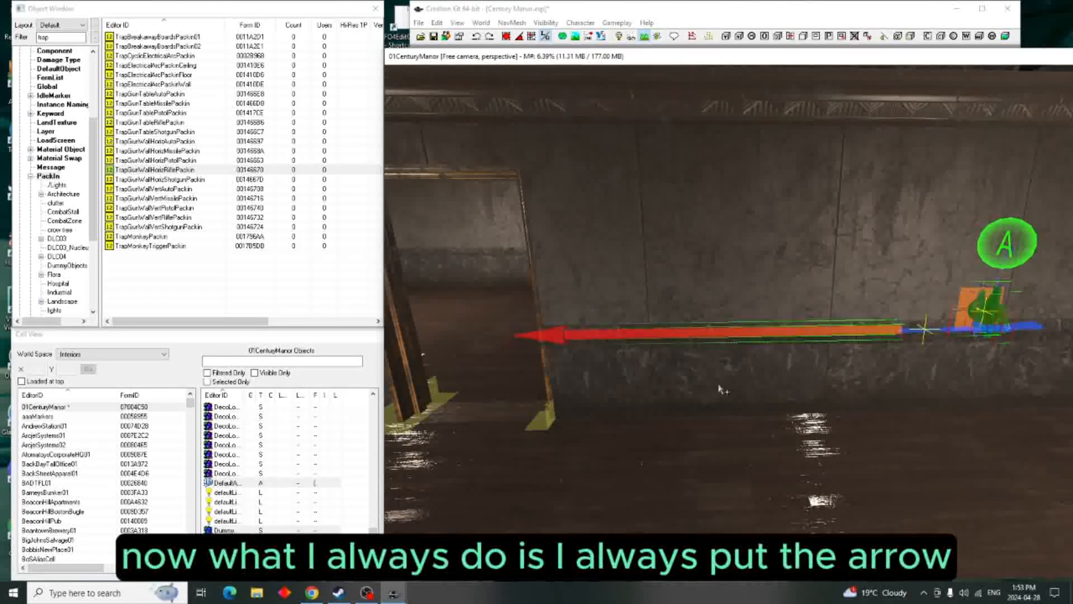
pyautogui.scroll(-3, 620, 378)
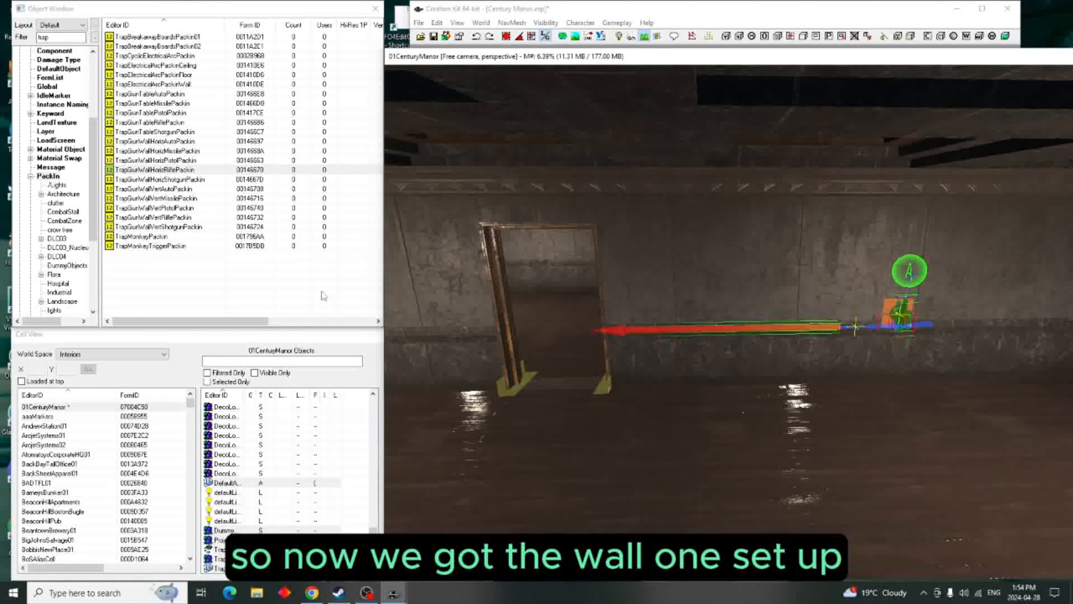
# Step: Place the TrapGunTableRiflePackin object on top of the left-hand table in the room with two tables
pyautogui.keyDown('shift'); pyautogui.moveTo(399, 318); pyautogui.dragTo(703, 327, button='middle'); pyautogui.keyUp('shift')
pyautogui.keyDown('shift'); pyautogui.moveTo(782, 331); pyautogui.dragTo(894, 334, button='middle'); pyautogui.keyUp('shift')
pyautogui.scroll(3, 825, 328)
pyautogui.moveTo(824, 327); pyautogui.dragTo(821, 339, button='middle')
pyautogui.scroll(4, 823, 334)
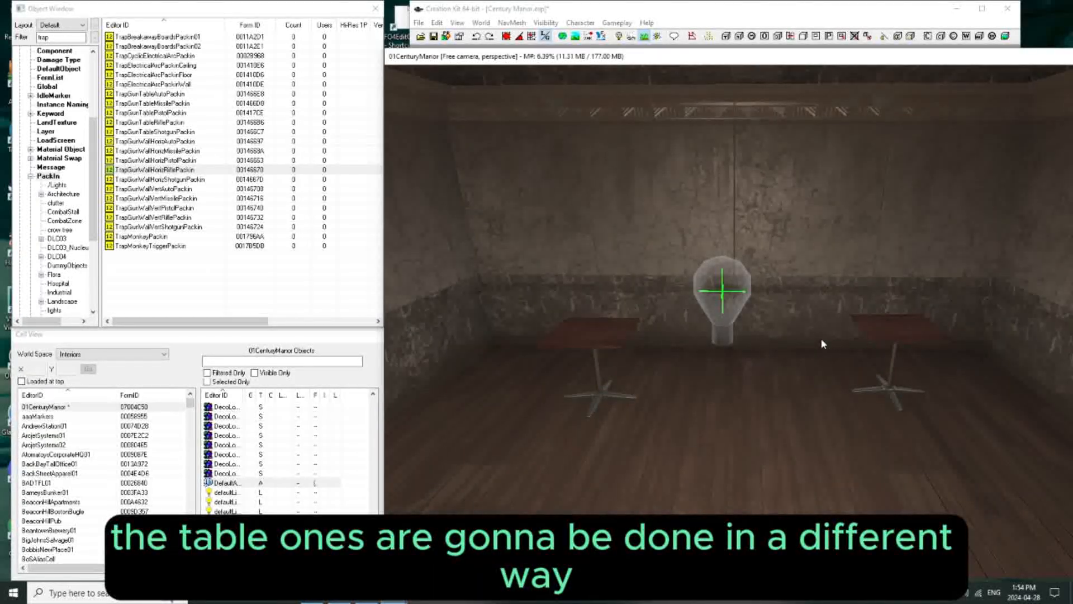
pyautogui.scroll(3, 820, 338)
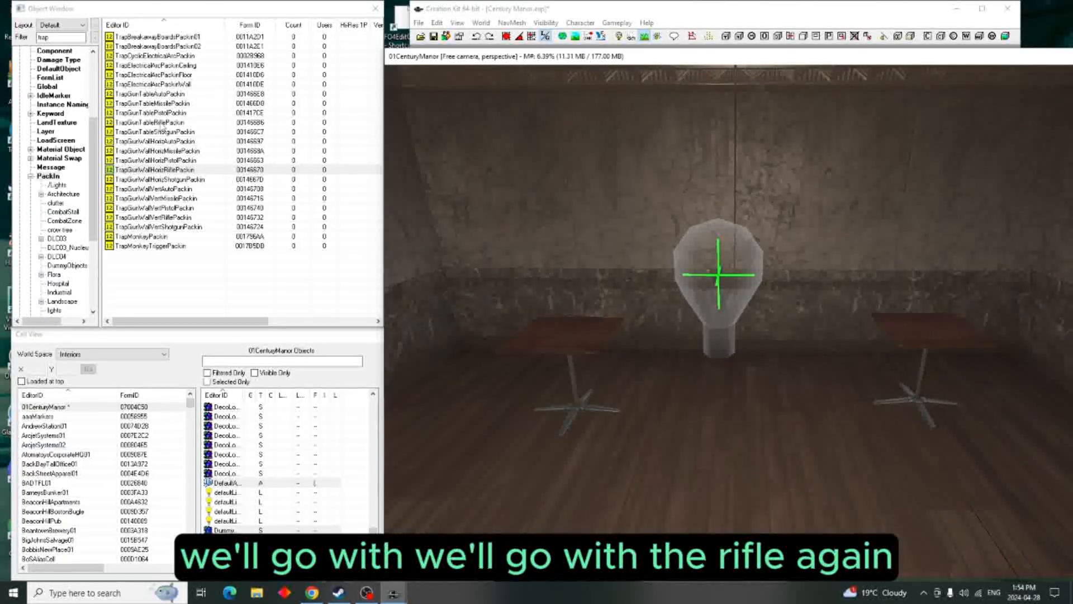
pyautogui.moveTo(161, 123); pyautogui.dragTo(258, 209)
pyautogui.moveTo(565, 338); pyautogui.dragTo(565, 335)
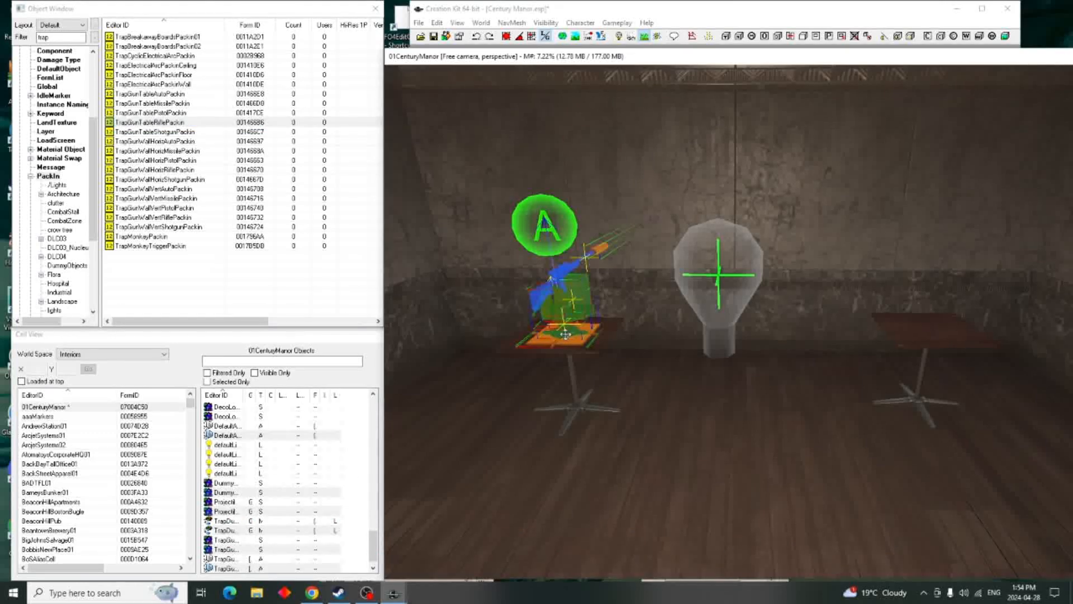
# Step: Rotate the table rifle trap so it fires outward into the room and reposition it on the tabletop
pyautogui.press('e')
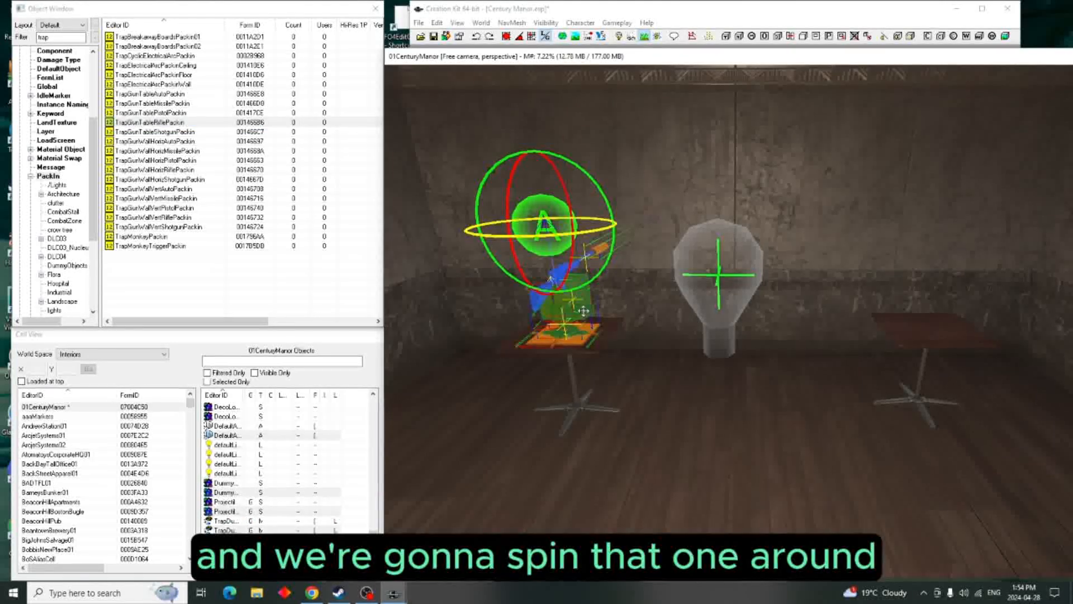
pyautogui.moveTo(545, 236); pyautogui.dragTo(676, 235)
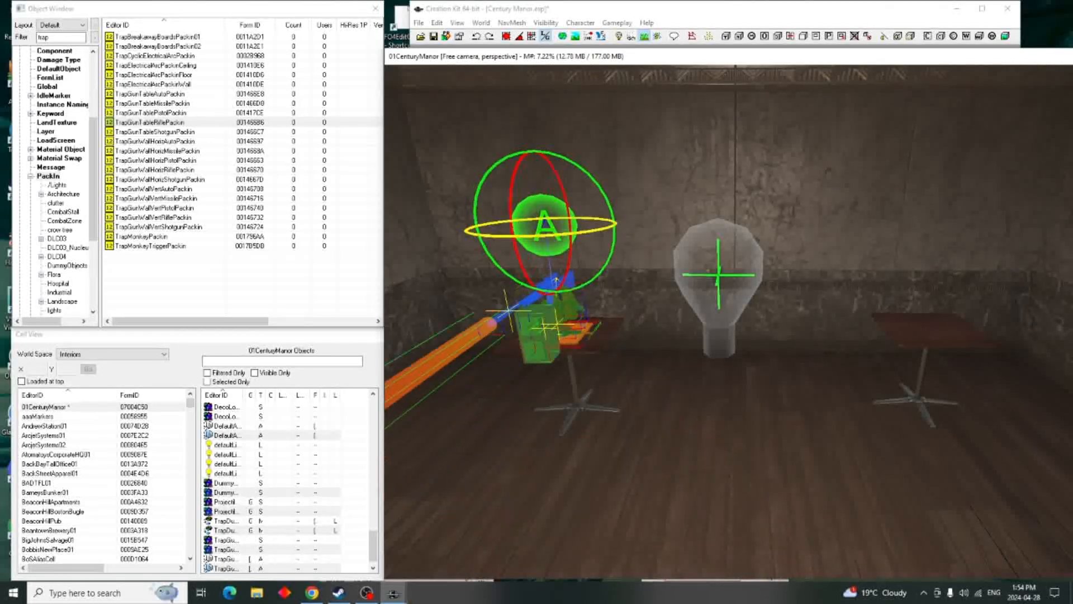
pyautogui.press('e')
pyautogui.moveTo(543, 338); pyautogui.dragTo(560, 334)
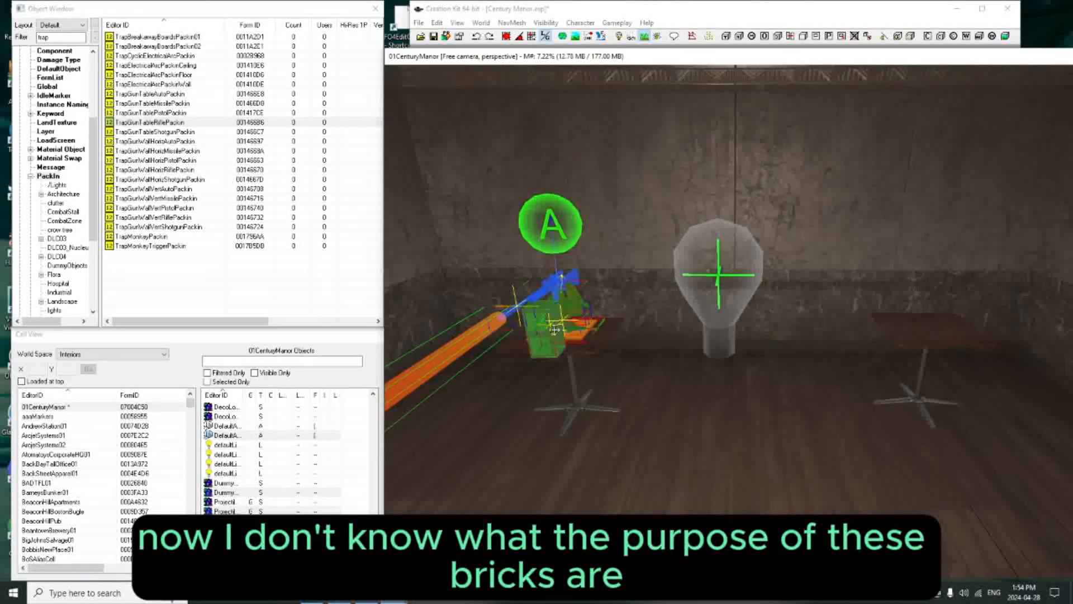
# Step: Place the TrapGunTablePistolPackin object on the other table and rotate it so it fires outward into the room
pyautogui.moveTo(547, 339); pyautogui.dragTo(543, 340, button='middle')
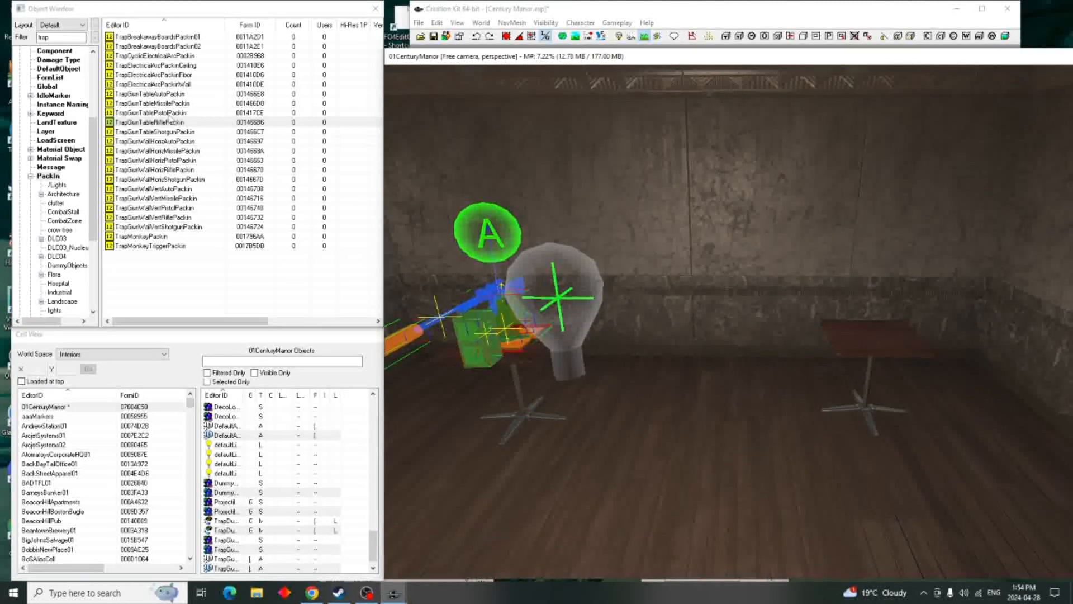
pyautogui.click(151, 113)
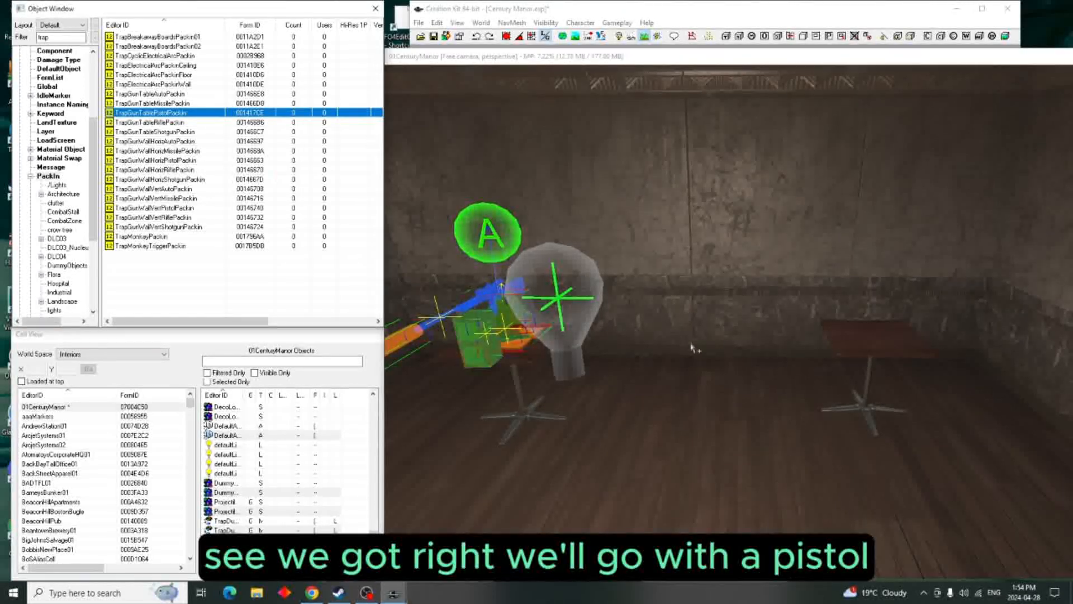
pyautogui.moveTo(875, 339); pyautogui.dragTo(871, 334)
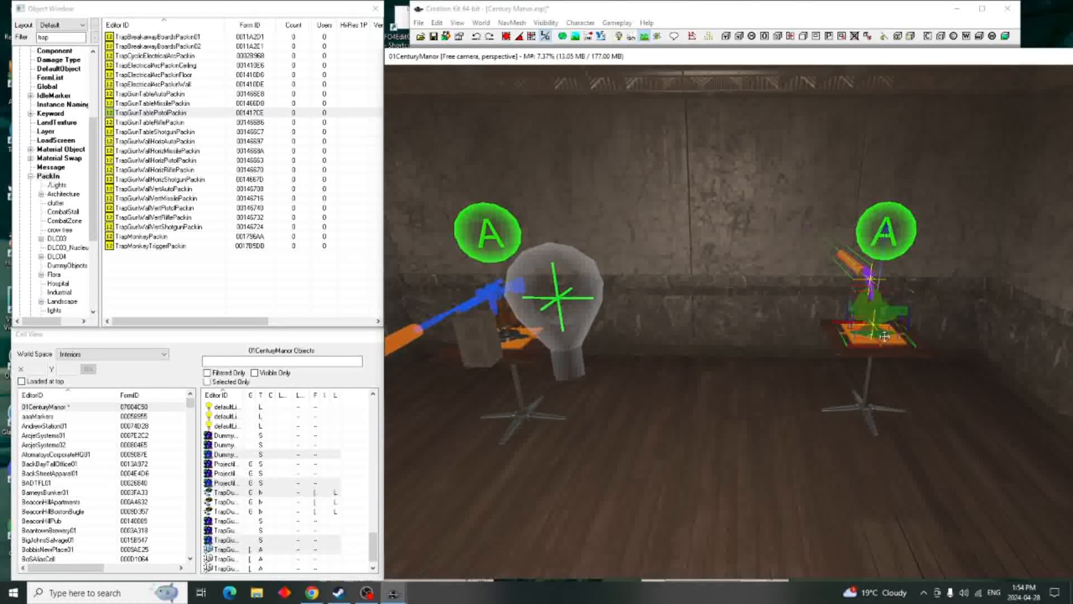
pyautogui.press('2')
pyautogui.moveTo(884, 328); pyautogui.dragTo(986, 328)
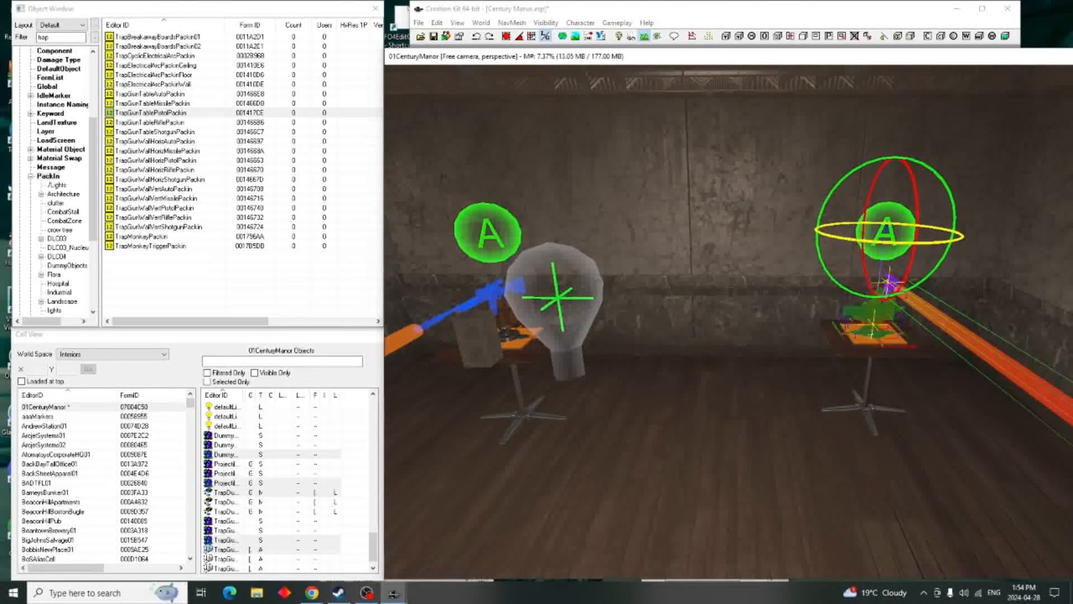
pyautogui.press('w')
# Step: Filter the complete object list, across all categories, by "trip"
pyautogui.scroll(-4, 881, 324)
pyautogui.keyDown('shift'); pyautogui.moveTo(679, 336); pyautogui.dragTo(703, 319, button='middle'); pyautogui.keyUp('shift')
pyautogui.keyDown('shift'); pyautogui.moveTo(814, 333); pyautogui.dragTo(727, 322, button='middle'); pyautogui.keyUp('shift')
pyautogui.scroll(2, 704, 331)
pyautogui.scroll(3, 711, 313)
pyautogui.scroll(2, 727, 323)
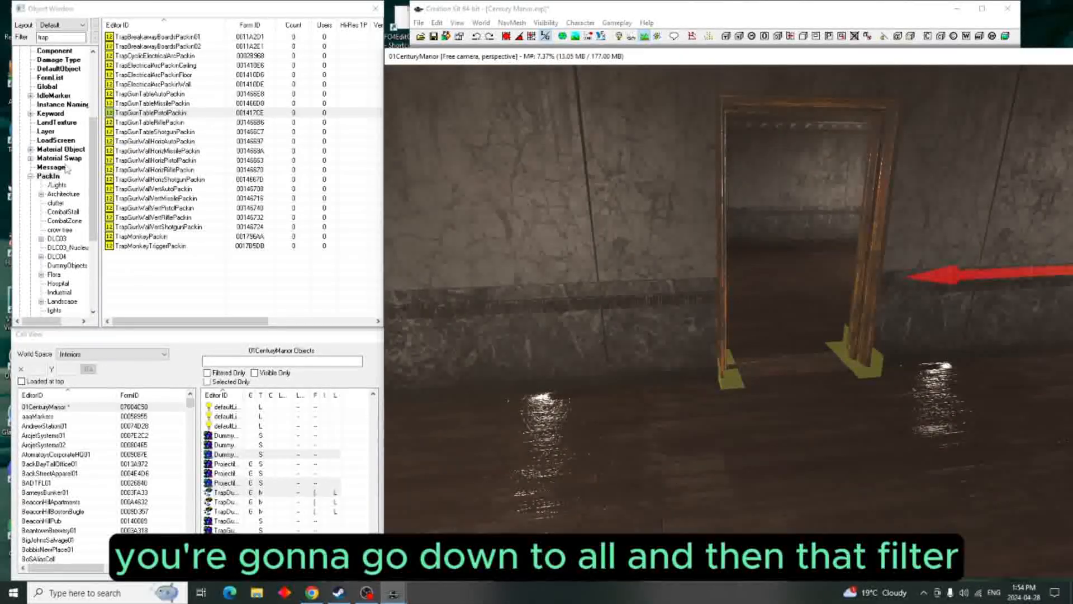
pyautogui.scroll(-5, 58, 201)
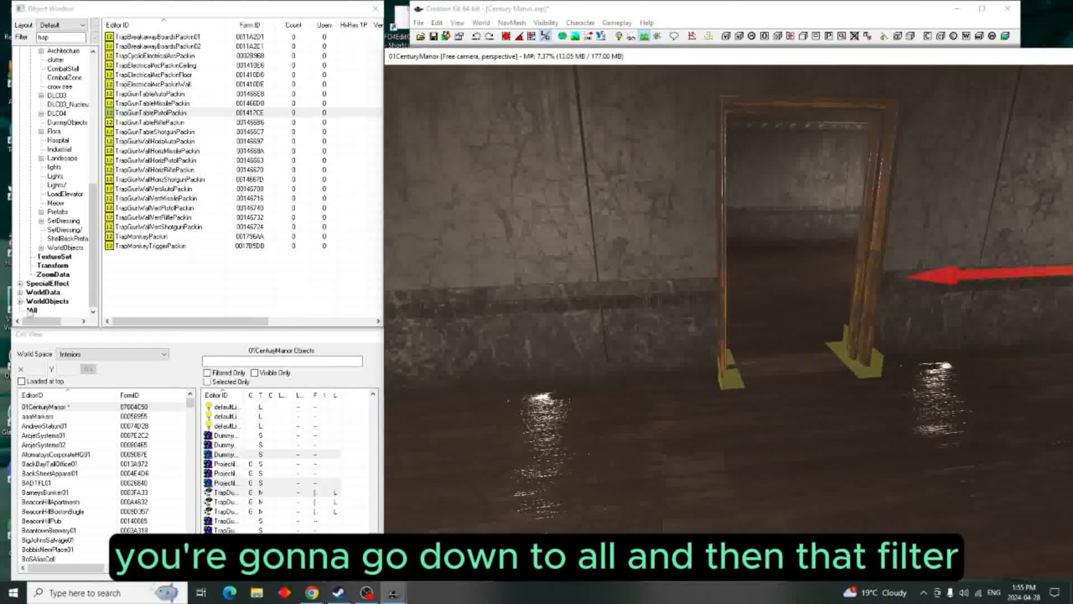
pyautogui.click(31, 310)
pyautogui.doubleClick(42, 38)
pyautogui.press('BackSpace')
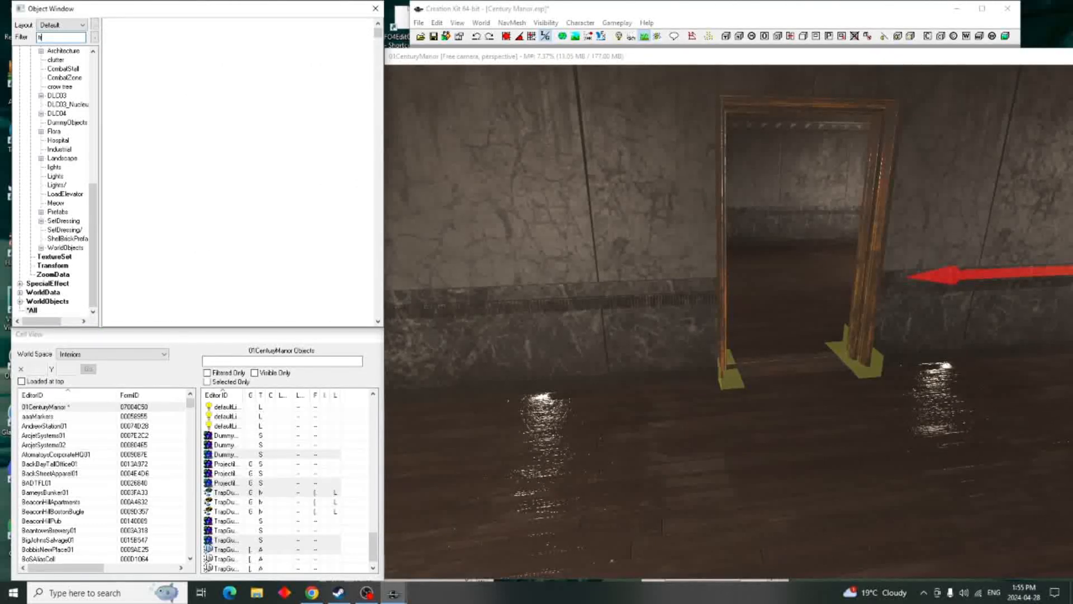
pyautogui.write('trip')
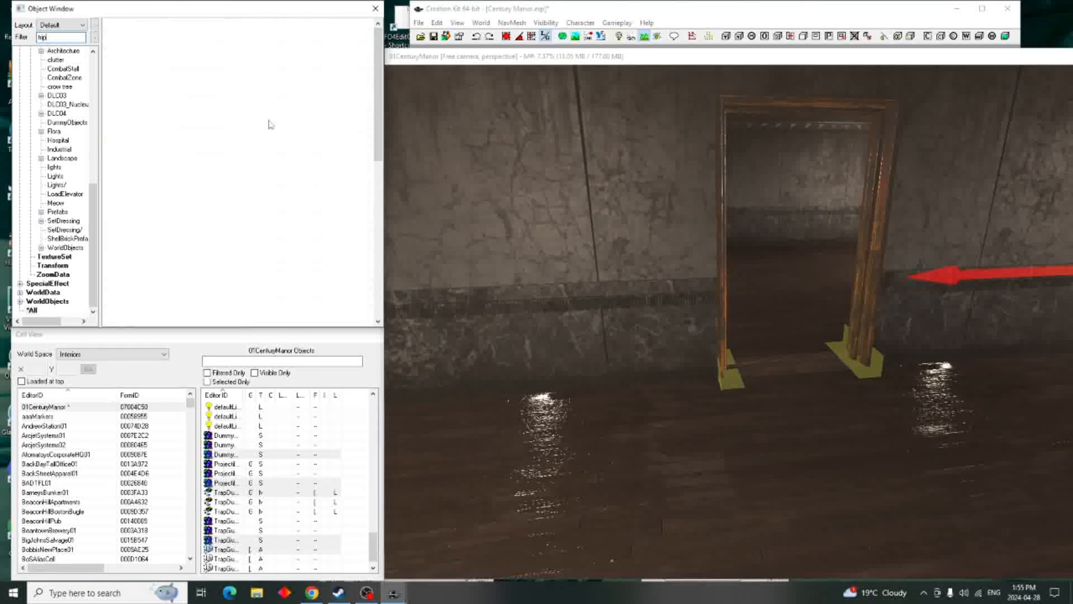
# Step: Place the TrapTripWire_Laser activator on the floor in front of the doorway
pyautogui.scroll(-20, 194, 137)
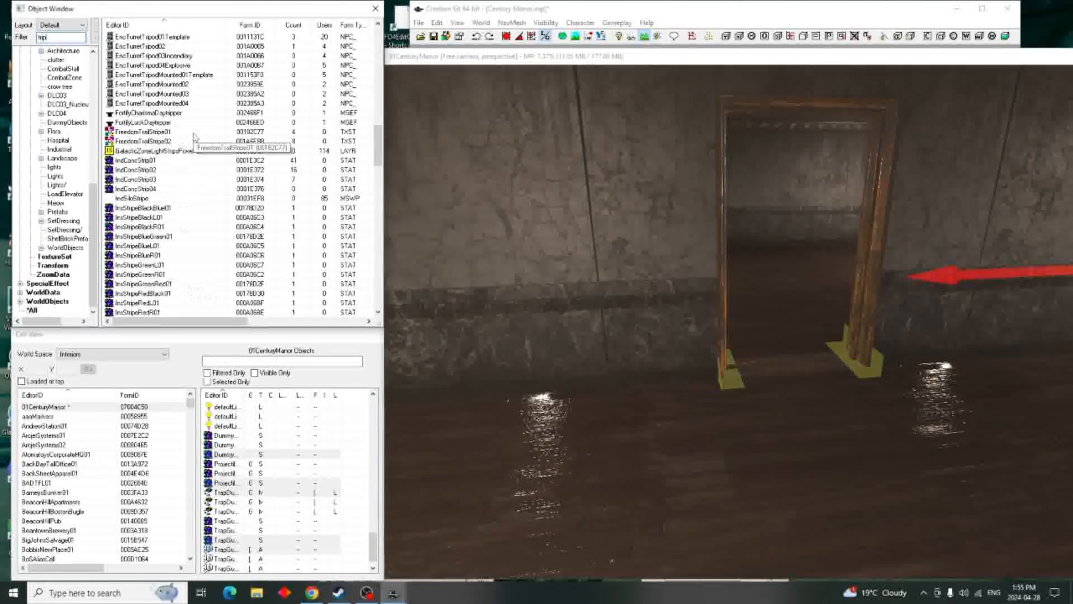
pyautogui.scroll(-9, 194, 136)
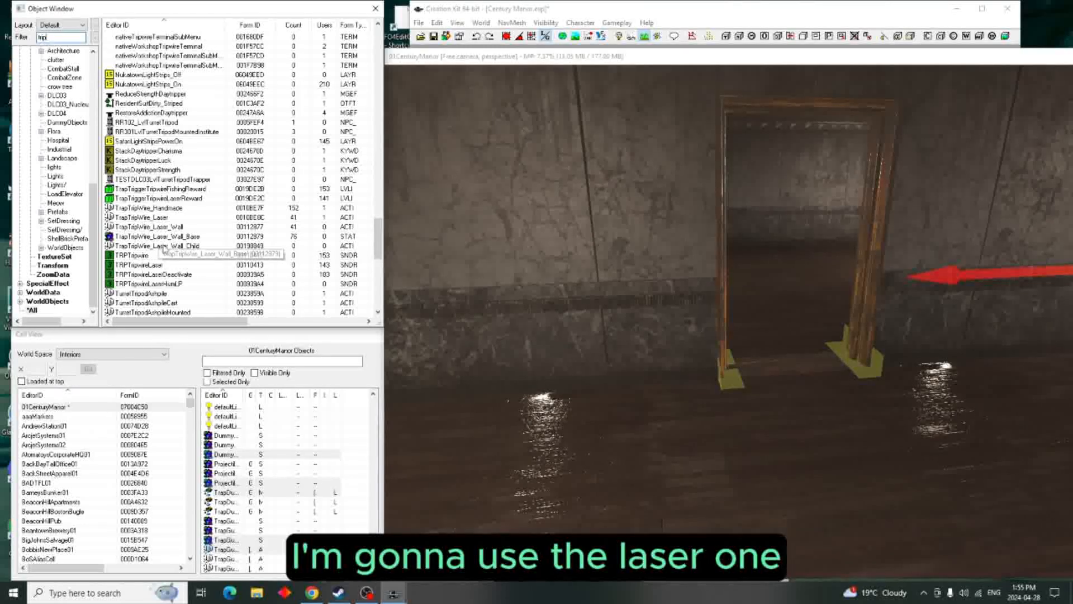
pyautogui.moveTo(161, 218); pyautogui.dragTo(744, 438)
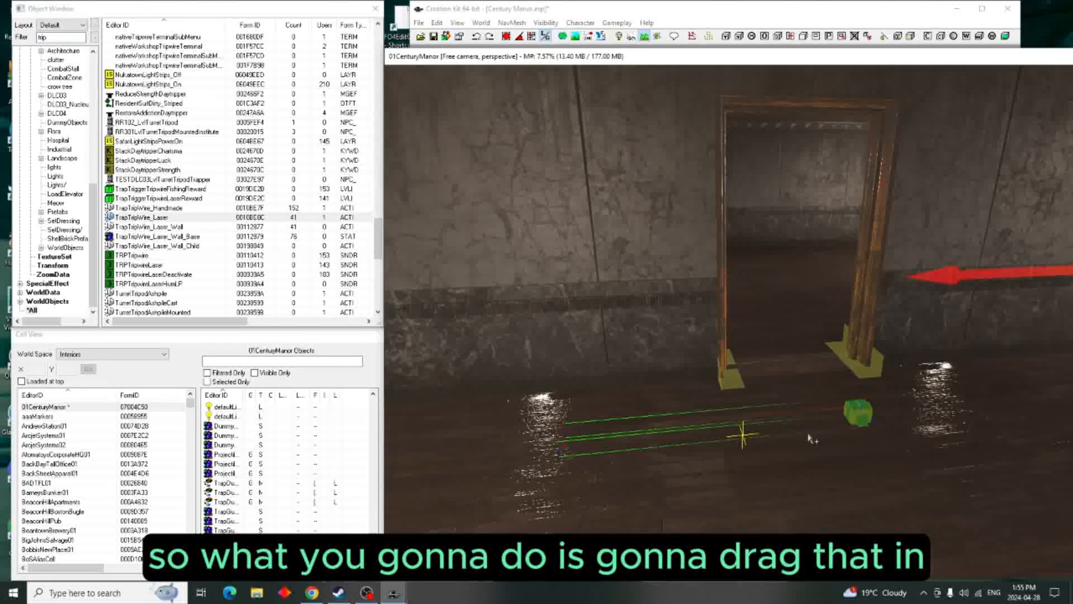
# Step: Move the laser tripwire so its beam crosses the base of the doorway and raise it slightly off the floor
pyautogui.press('w')
pyautogui.moveTo(866, 417); pyautogui.dragTo(701, 380)
pyautogui.press('w')
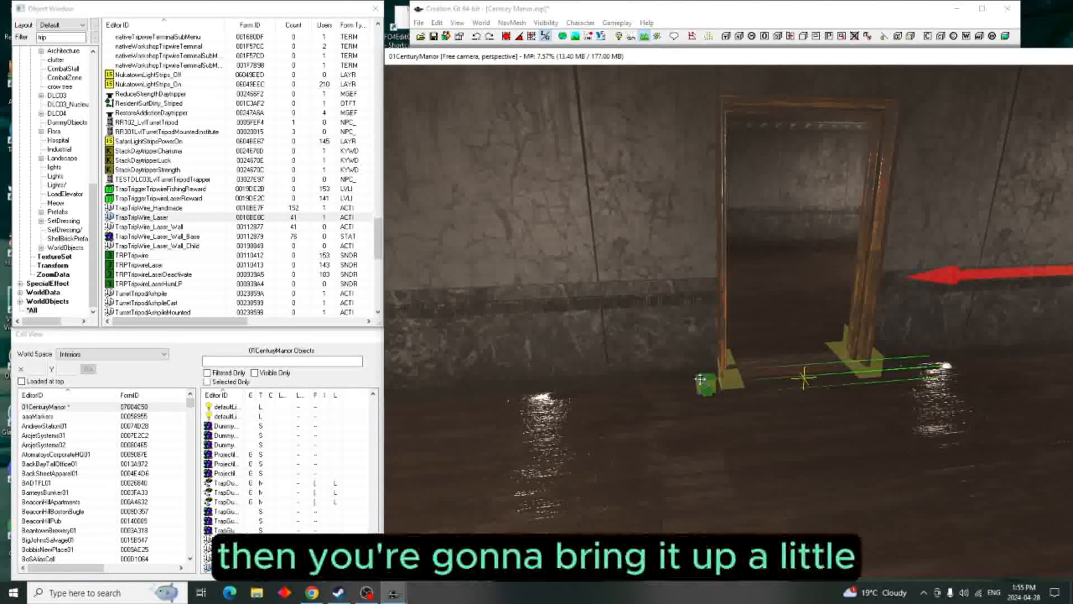
pyautogui.moveTo(808, 322); pyautogui.dragTo(808, 318)
pyautogui.press('e')
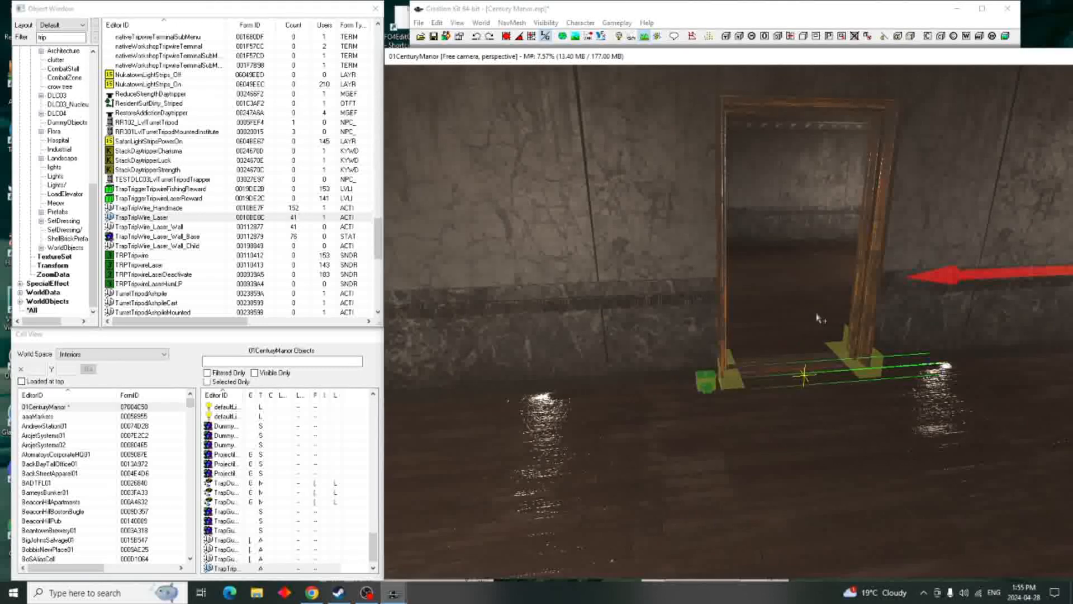
# Step: Add the TrapTripWire_Laser at the doorway as an activate parent of the wall gun trap's DefaultActivator, picking it in the render window
pyautogui.scroll(-3, 814, 314)
pyautogui.moveTo(815, 314); pyautogui.dragTo(800, 318, button='middle')
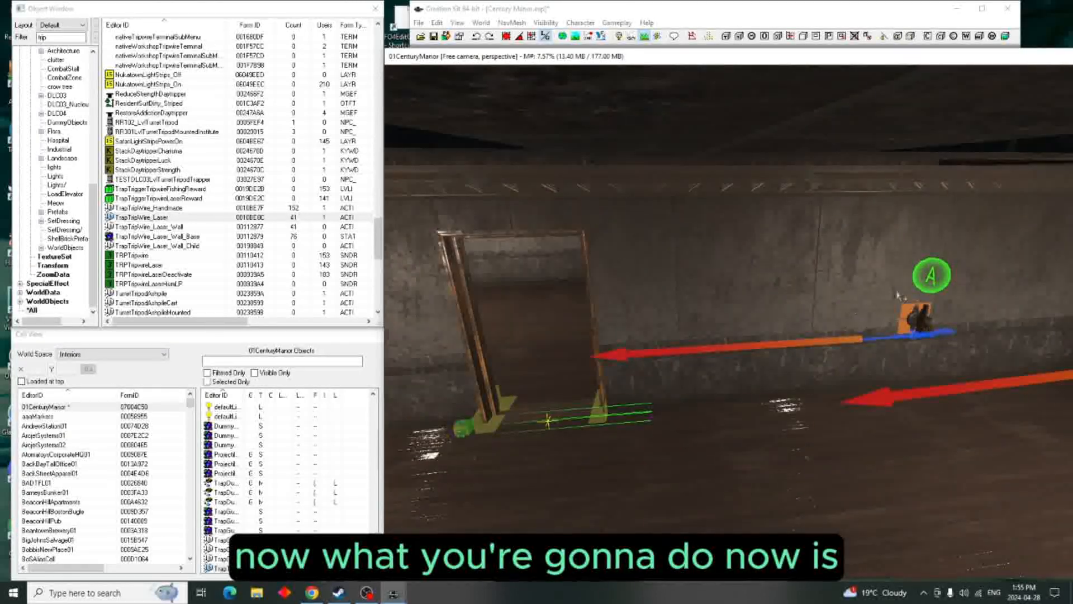
pyautogui.click(936, 280)
pyautogui.doubleClick(938, 283)
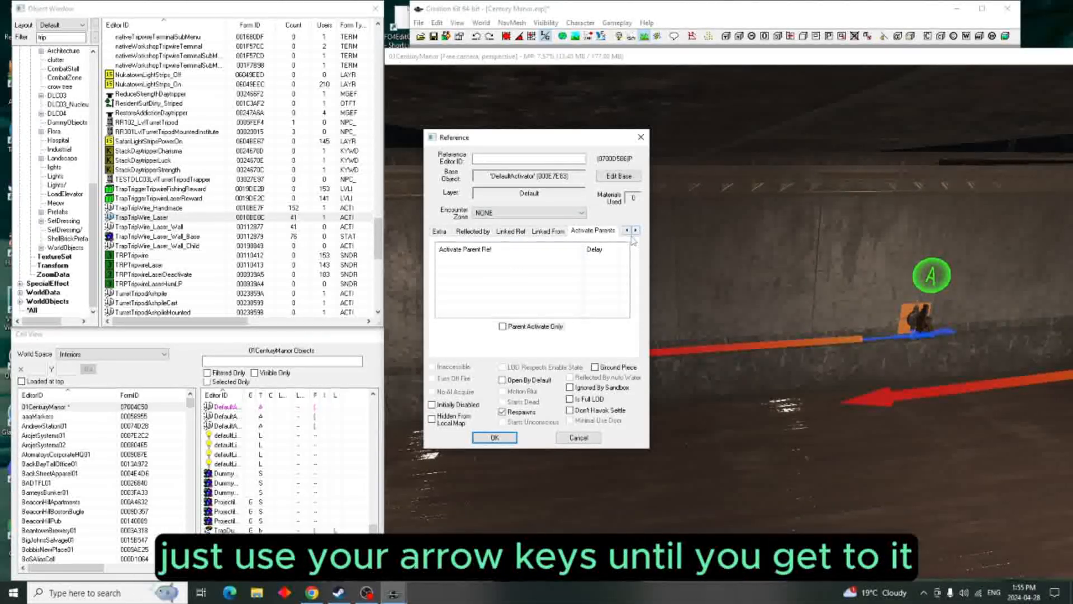
pyautogui.rightClick(539, 278)
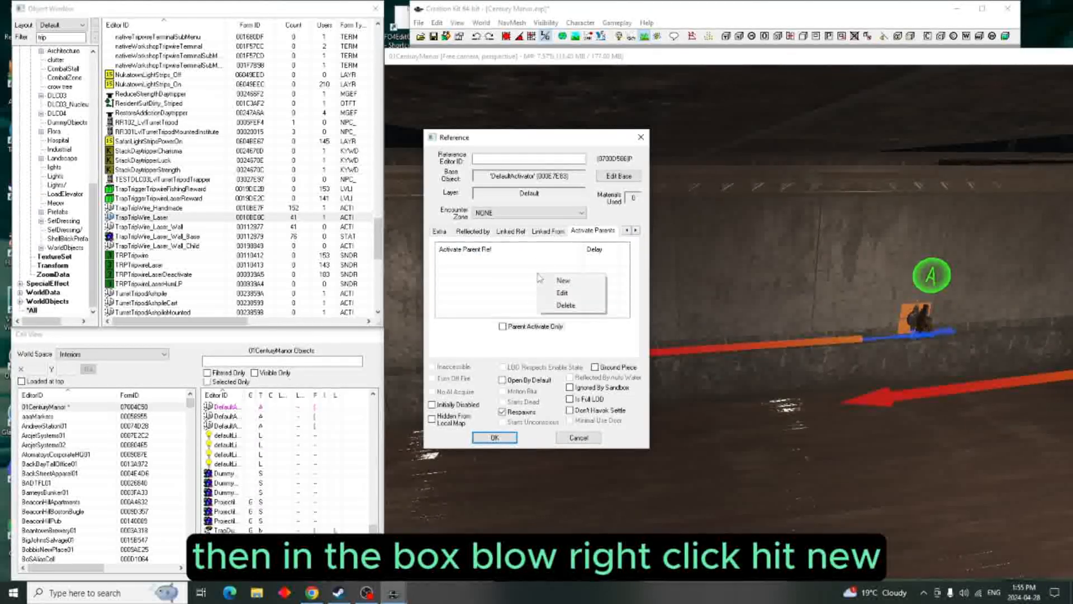
pyautogui.click(563, 283)
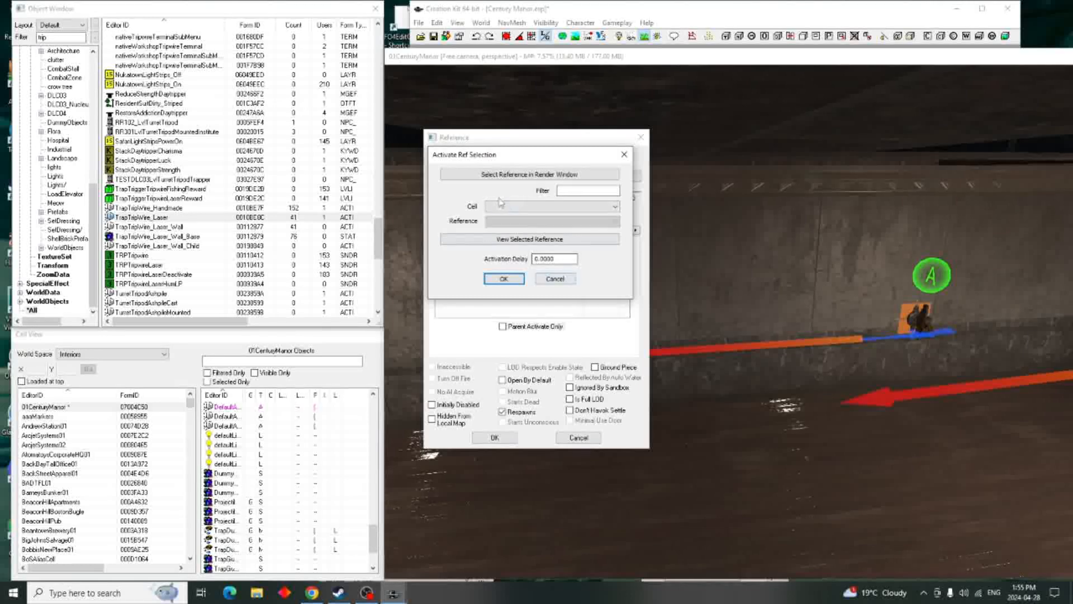
pyautogui.click(534, 176)
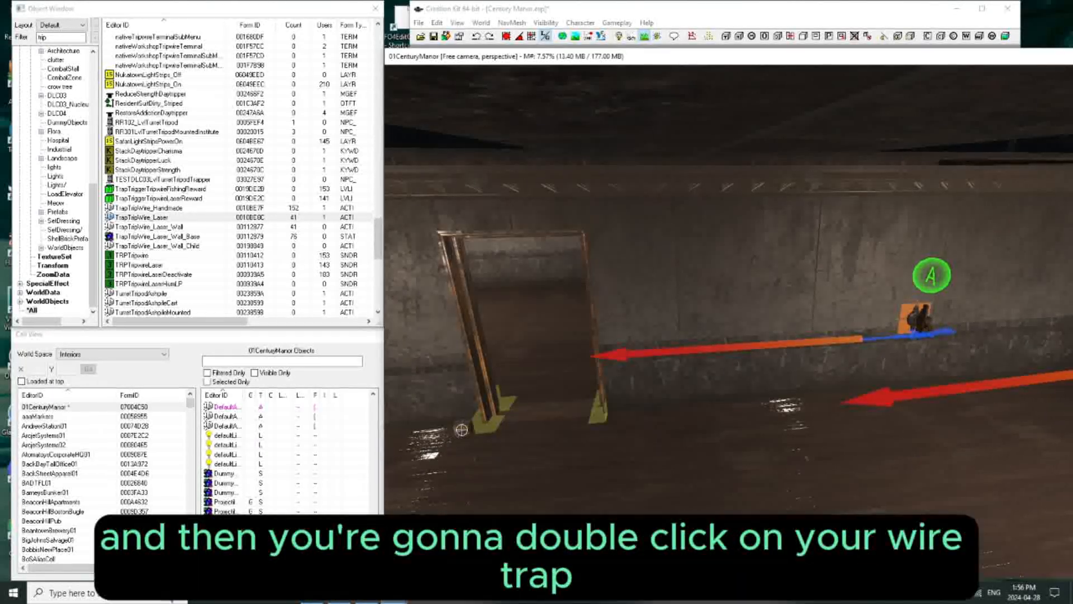
pyautogui.click(463, 428)
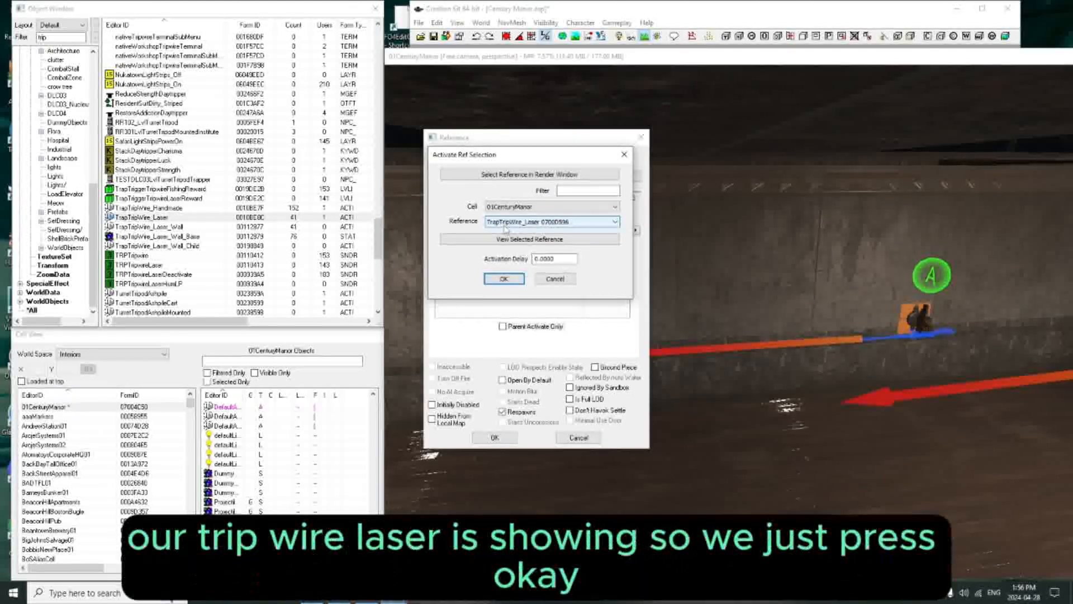
pyautogui.click(504, 280)
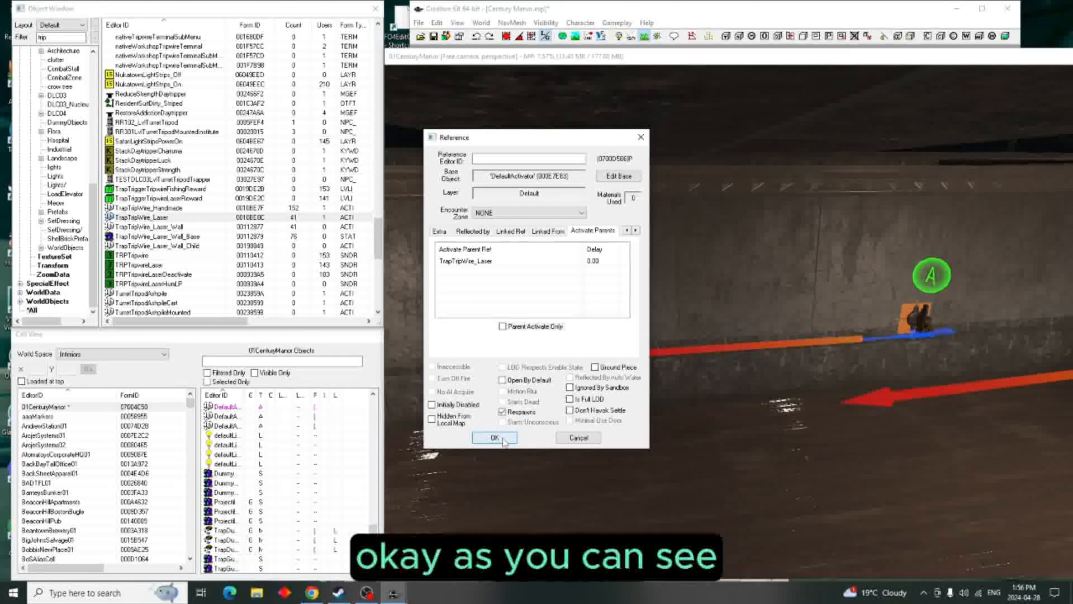
pyautogui.click(506, 439)
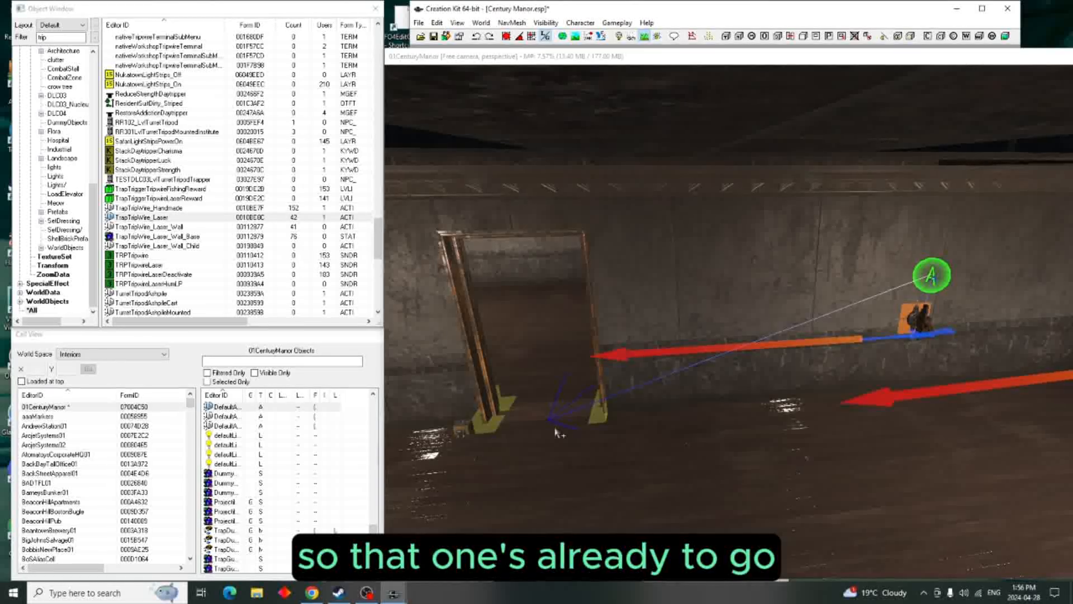
# Step: Create a DefaultActivateSelfTrigger box around the table gun trap nearest the wall gun, with the trap's parts selected
pyautogui.moveTo(671, 447)
pyautogui.keyDown('shift'); pyautogui.mouseDown(button='middle')
pyautogui.moveTo(823, 436)
pyautogui.moveTo(636, 446)
pyautogui.moveTo(772, 446)
pyautogui.moveTo(759, 445)
pyautogui.mouseUp(button='middle'); pyautogui.keyUp('shift')
pyautogui.scroll(3, 758, 446)
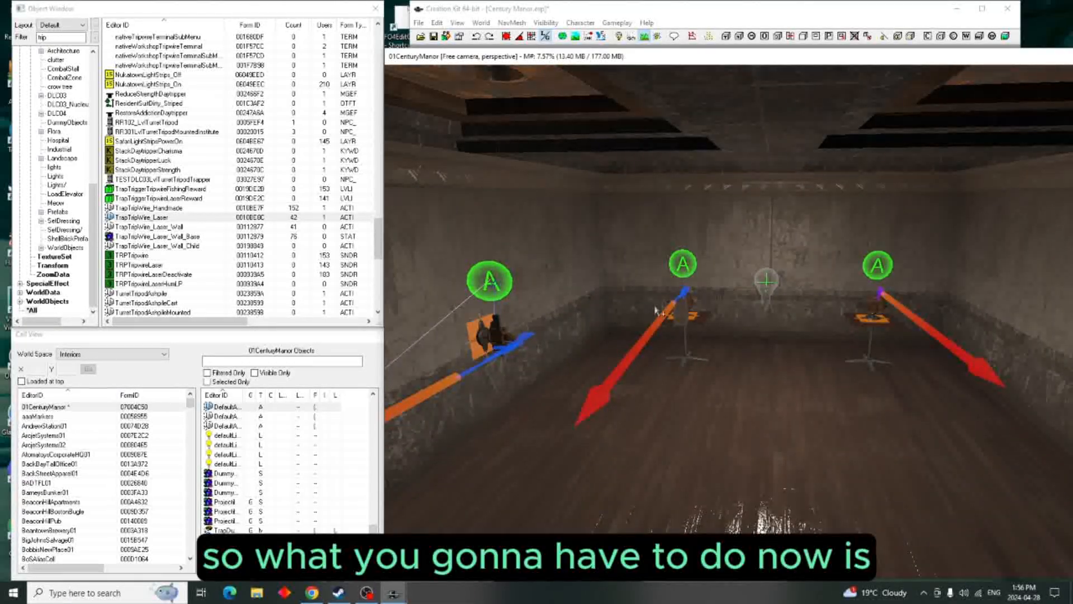
pyautogui.click(726, 37)
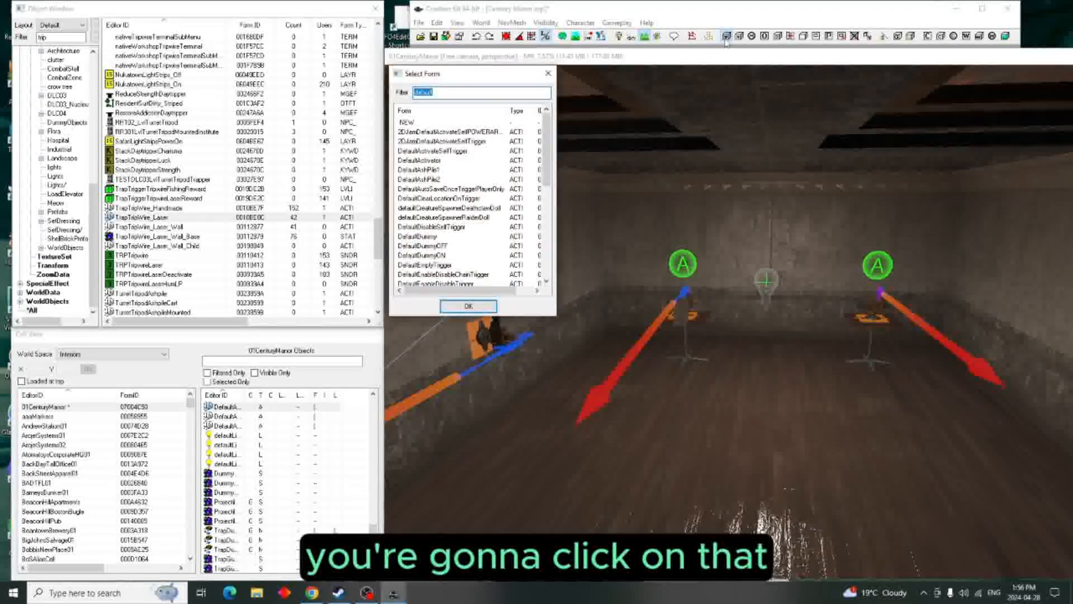
pyautogui.press('Return')
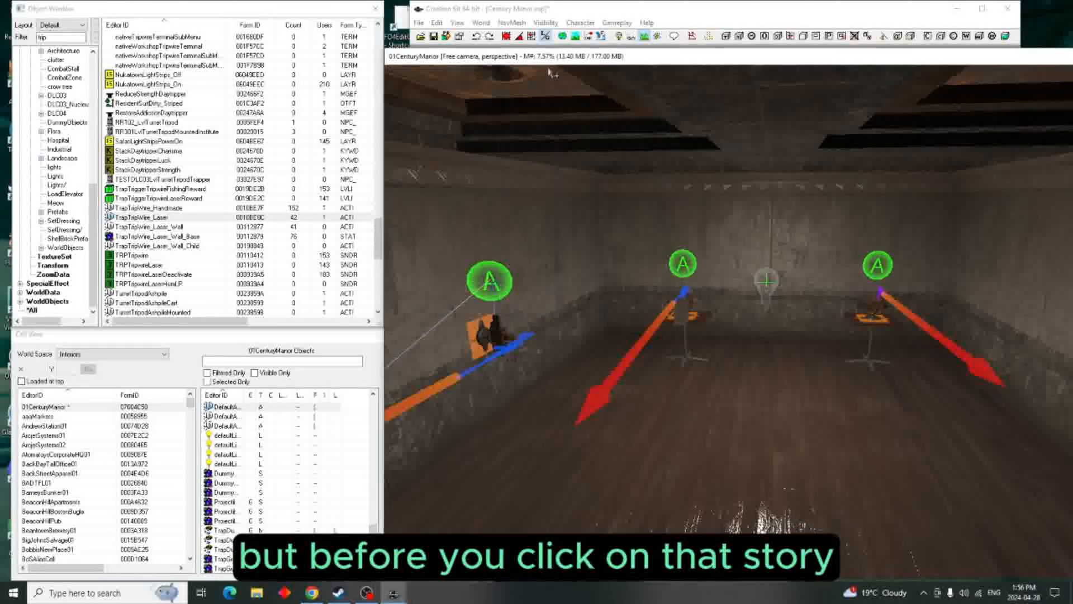
pyautogui.click(685, 316)
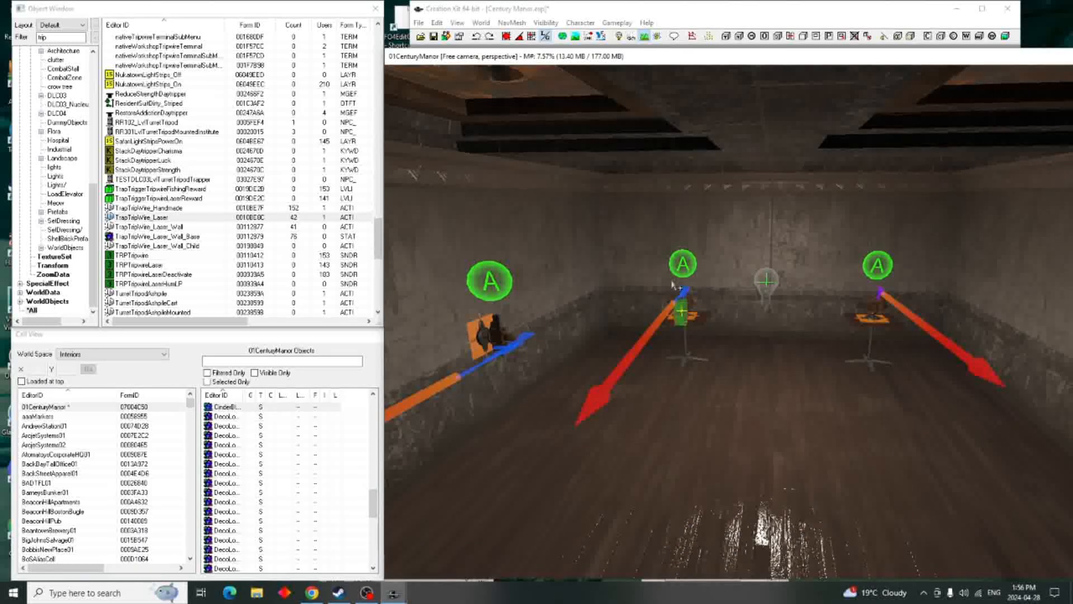
pyautogui.keyDown('ctrl'); pyautogui.click(685, 298); pyautogui.keyUp('ctrl')
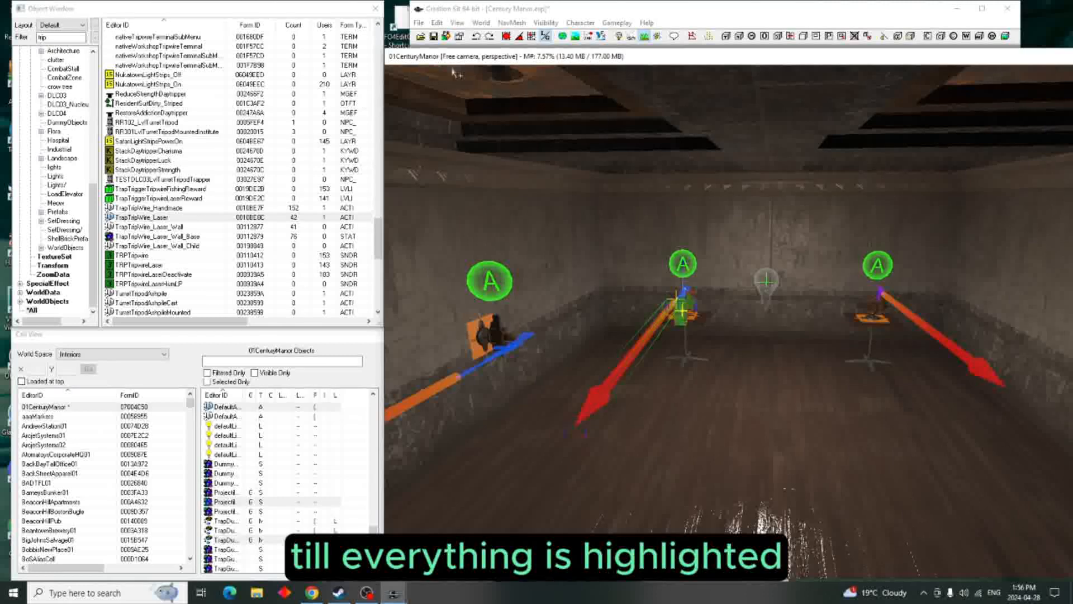
pyautogui.click(726, 36)
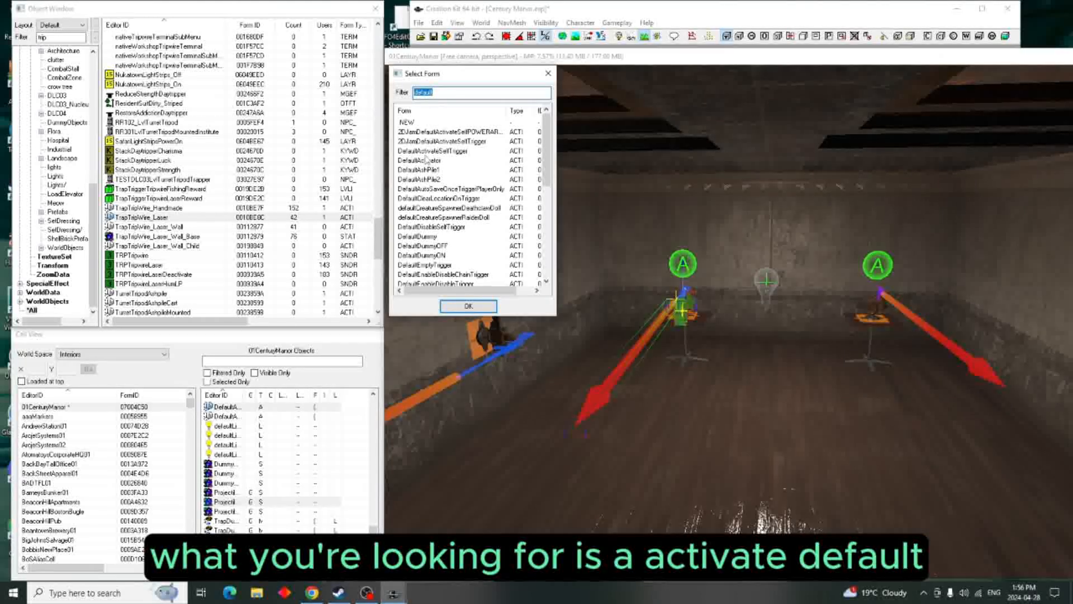
pyautogui.click(457, 152)
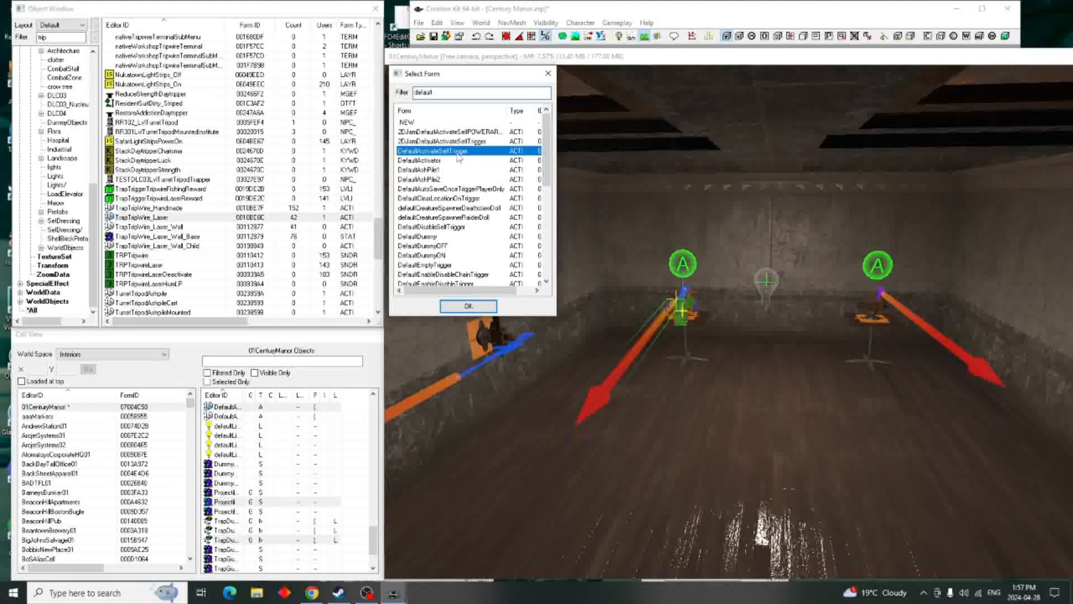
pyautogui.click(469, 306)
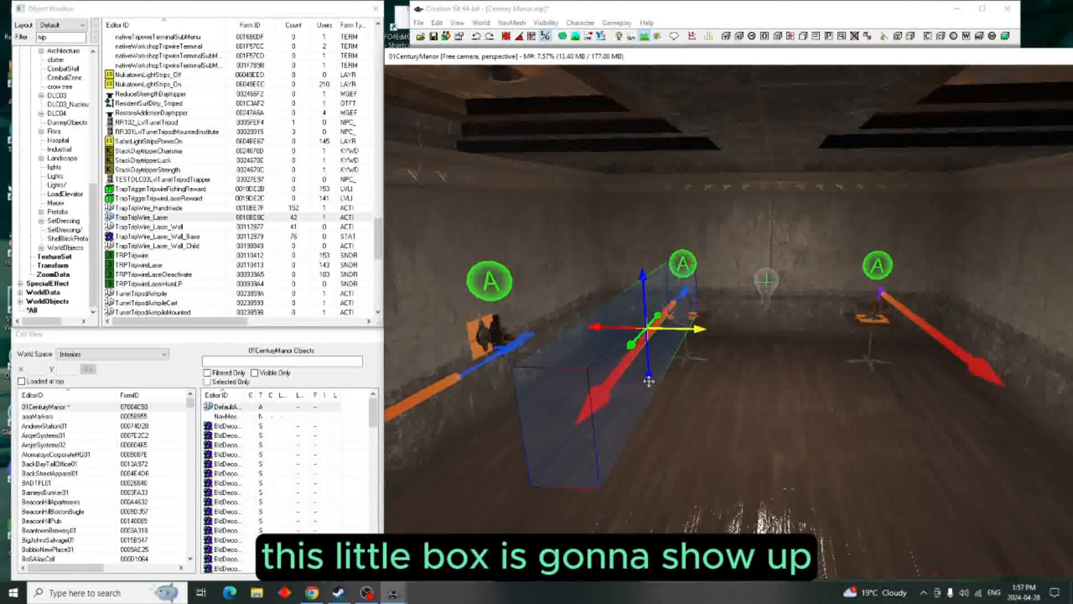
# Step: Enlarge the trigger box downward to the floor and widen it on both sides of the table gun's line of fire
pyautogui.moveTo(648, 381); pyautogui.dragTo(651, 428)
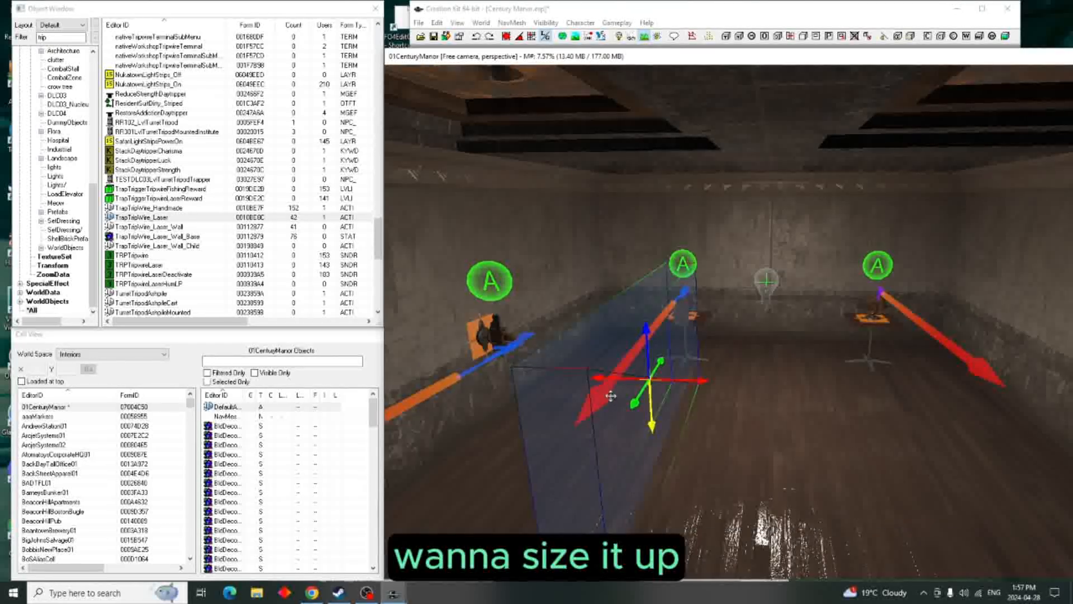
pyautogui.moveTo(601, 379); pyautogui.dragTo(583, 376)
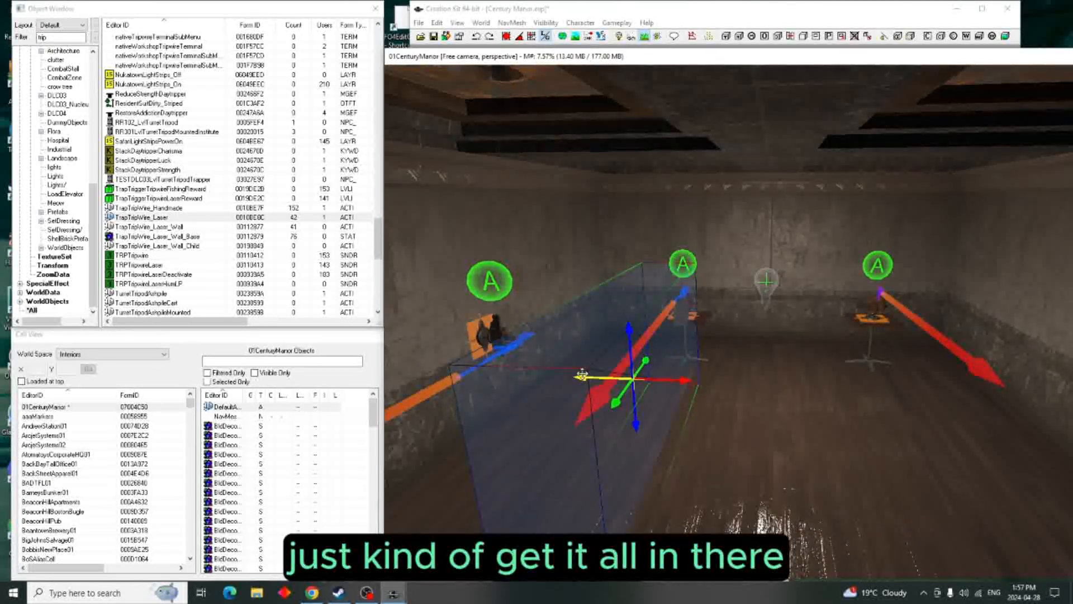
pyautogui.moveTo(687, 390); pyautogui.dragTo(711, 383)
pyautogui.moveTo(709, 380); pyautogui.dragTo(720, 382, button='middle')
pyautogui.keyDown('shift'); pyautogui.moveTo(747, 432); pyautogui.dragTo(516, 442, button='middle'); pyautogui.keyUp('shift')
pyautogui.keyDown('shift'); pyautogui.moveTo(533, 375); pyautogui.dragTo(750, 376, button='middle'); pyautogui.keyUp('shift')
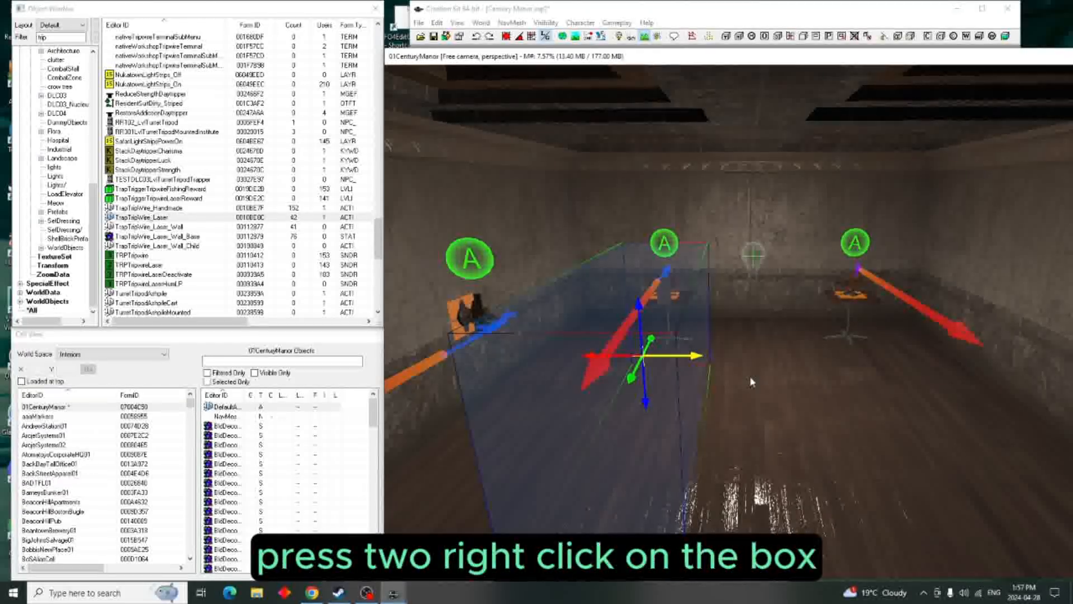
# Step: Duplicate the trigger box and move the copy over the other table gun trap and its line of fire
pyautogui.press('2')
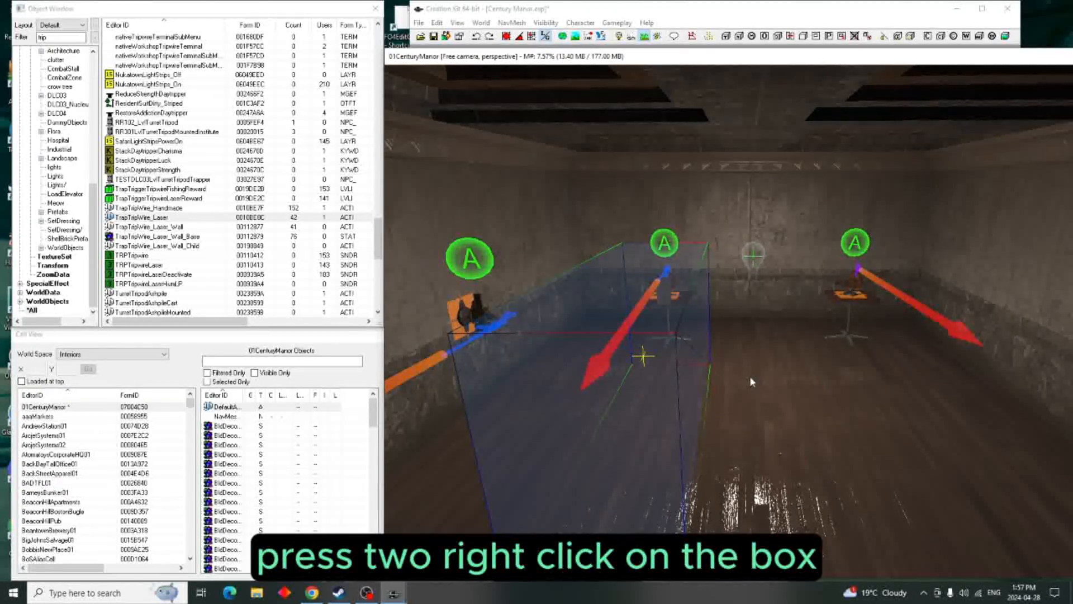
pyautogui.rightClick(671, 367)
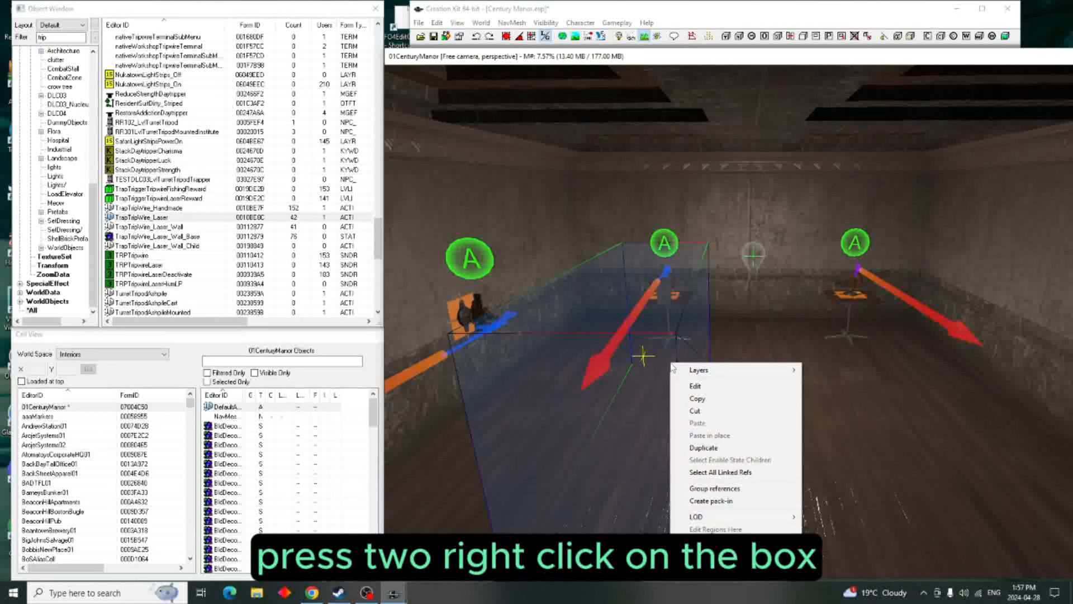
pyautogui.click(703, 448)
pyautogui.moveTo(615, 401); pyautogui.dragTo(1057, 394)
pyautogui.scroll(-3, 985, 391)
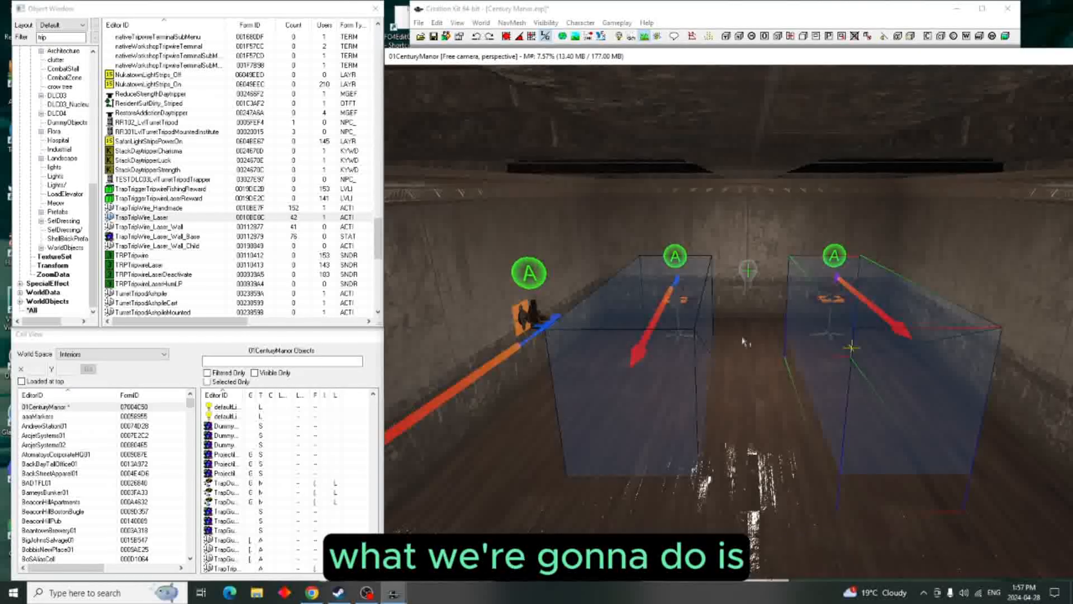
# Step: Add the original DefaultActivateSelfTrigger box as an activate parent of the enclosed table gun's DefaultActivator, picking it in the render window
pyautogui.doubleClick(682, 260)
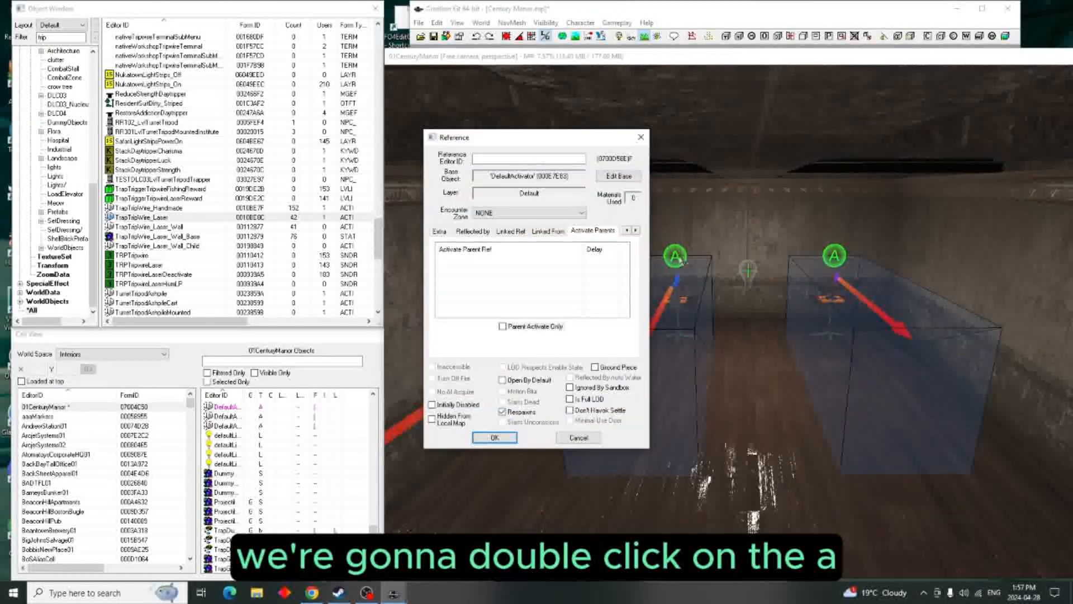
pyautogui.moveTo(579, 144); pyautogui.dragTo(499, 118)
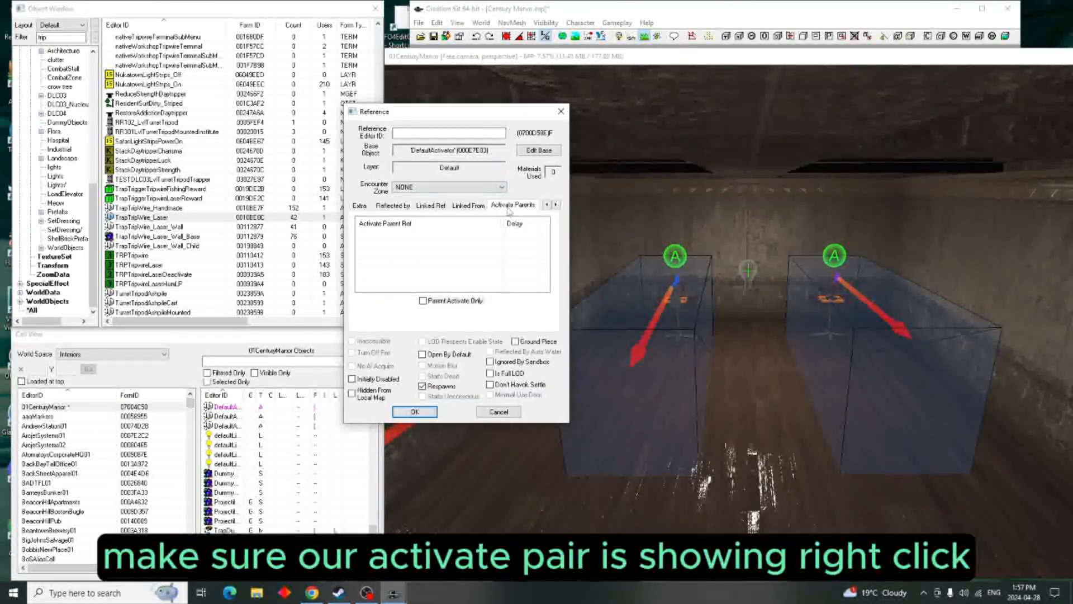
pyautogui.rightClick(490, 253)
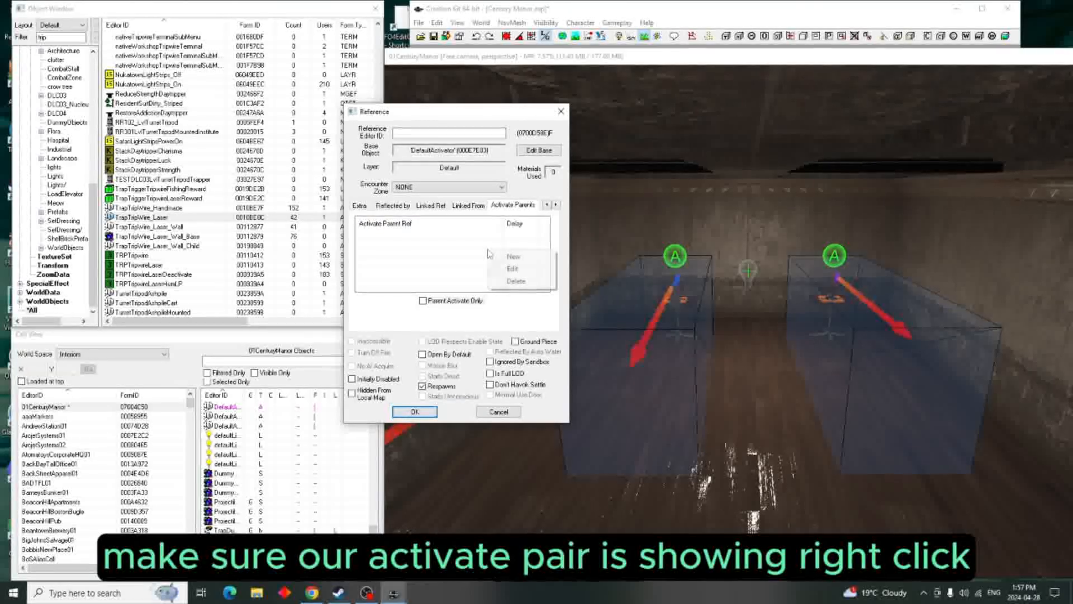
pyautogui.click(510, 257)
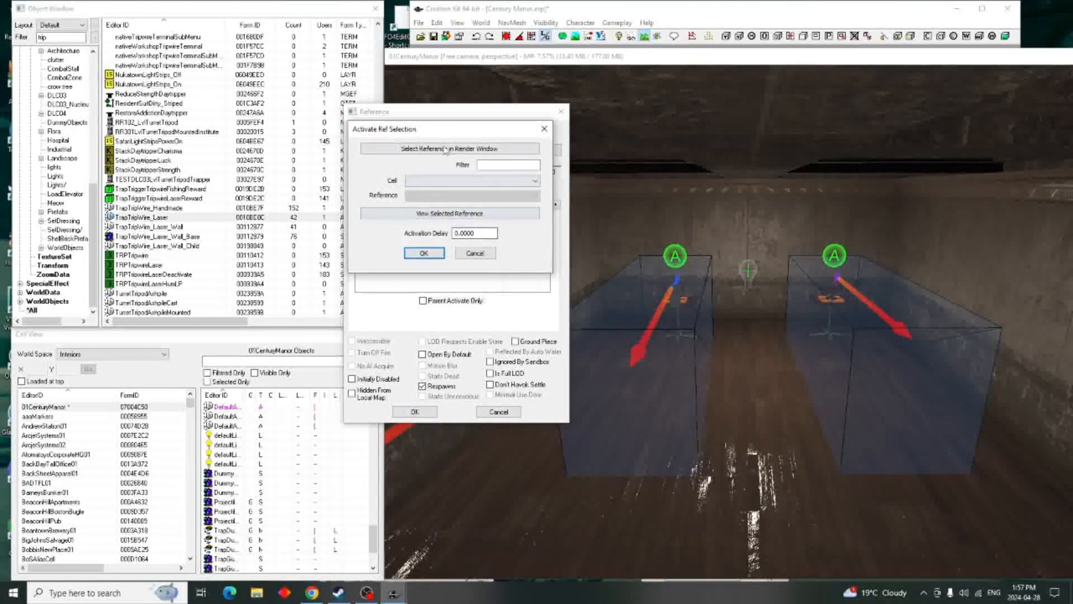
pyautogui.click(443, 149)
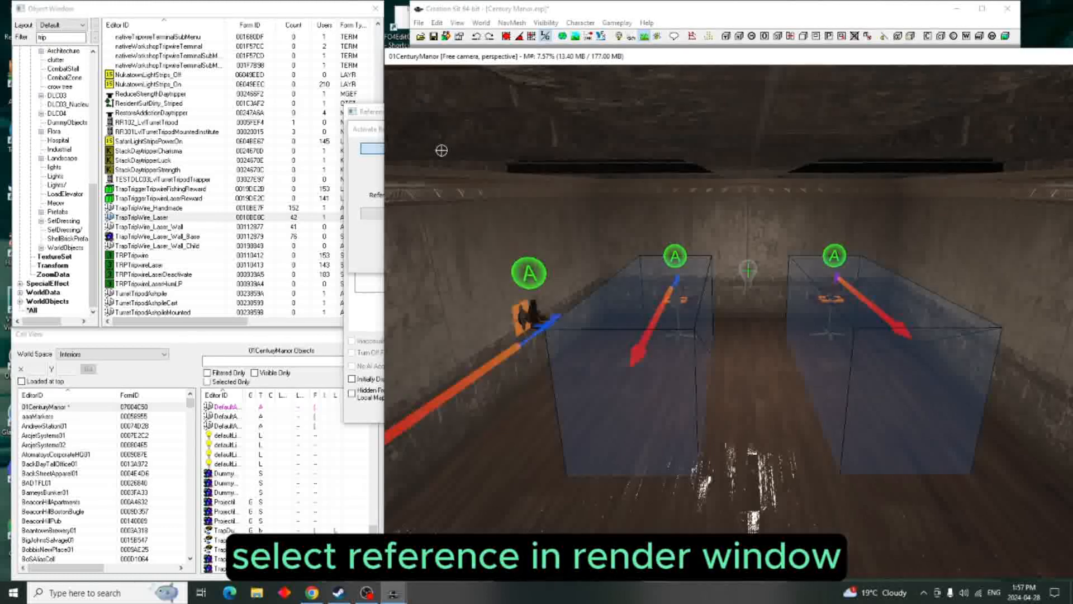
pyautogui.click(674, 386)
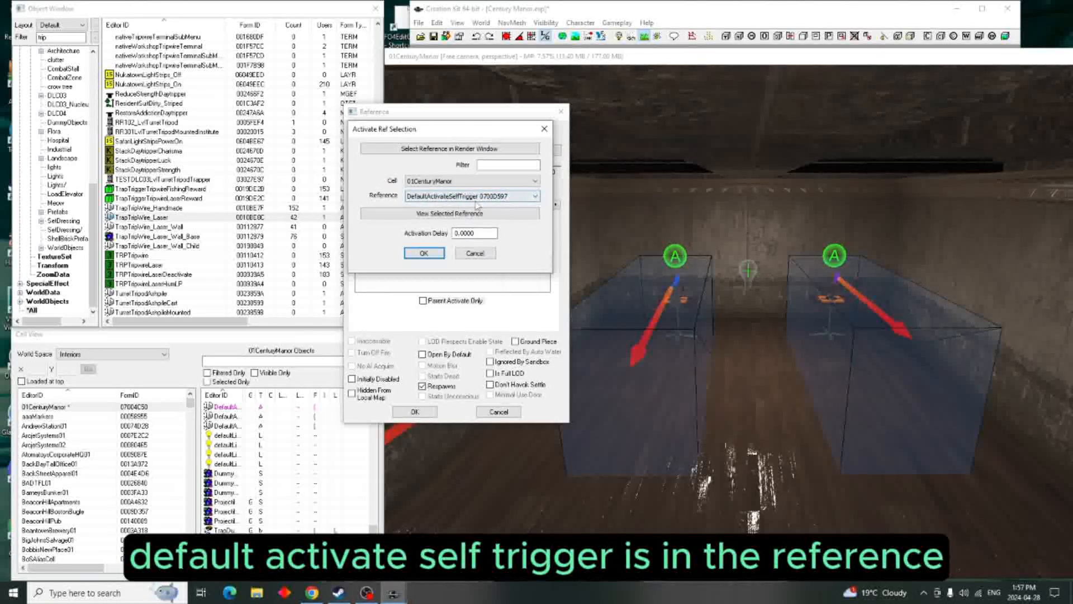
pyautogui.click(424, 253)
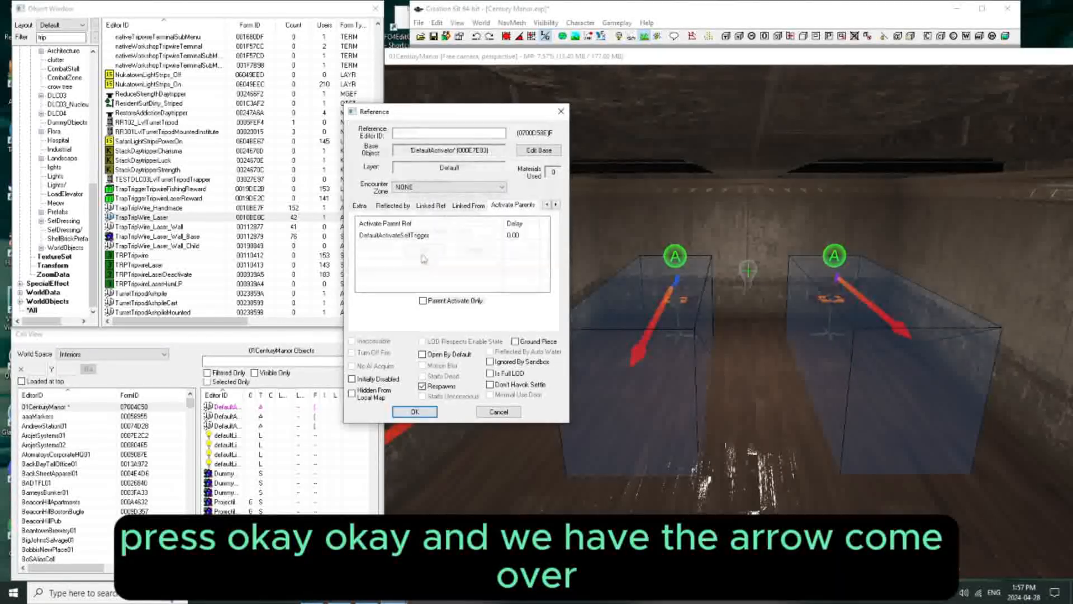
pyautogui.click(433, 411)
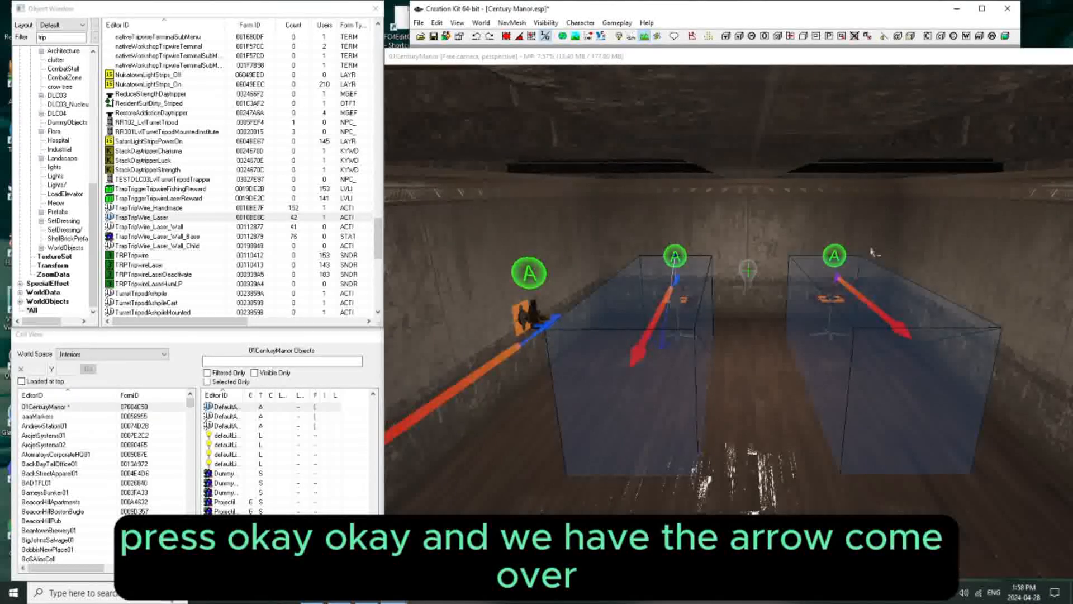
# Step: Add the duplicated DefaultActivateSelfTrigger box as an activate parent of the other table gun's DefaultActivator, picking it in the render window
pyautogui.doubleClick(838, 257)
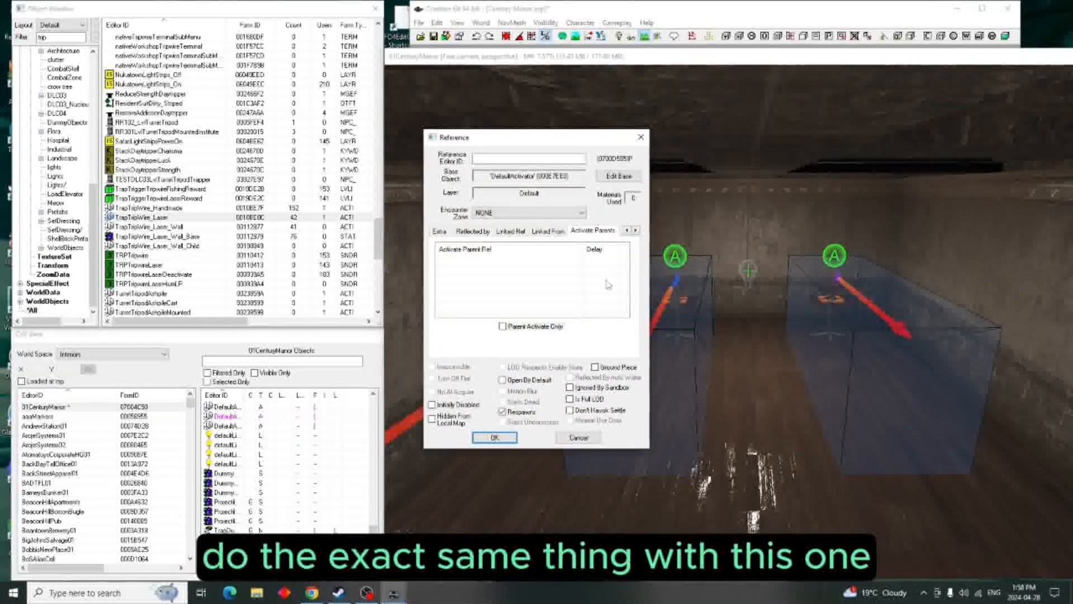
pyautogui.rightClick(525, 291)
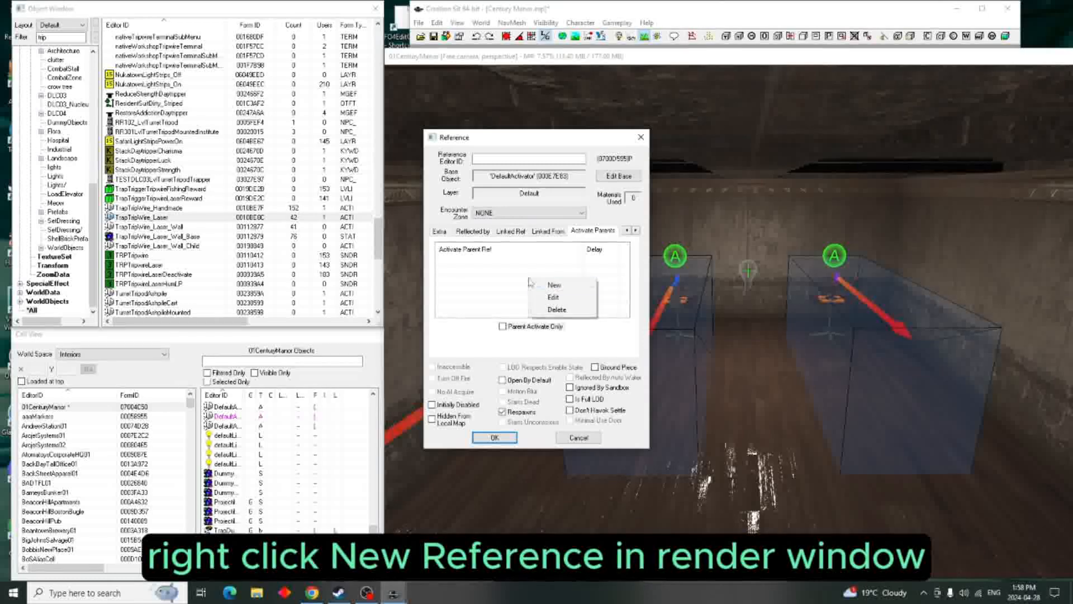
pyautogui.click(539, 284)
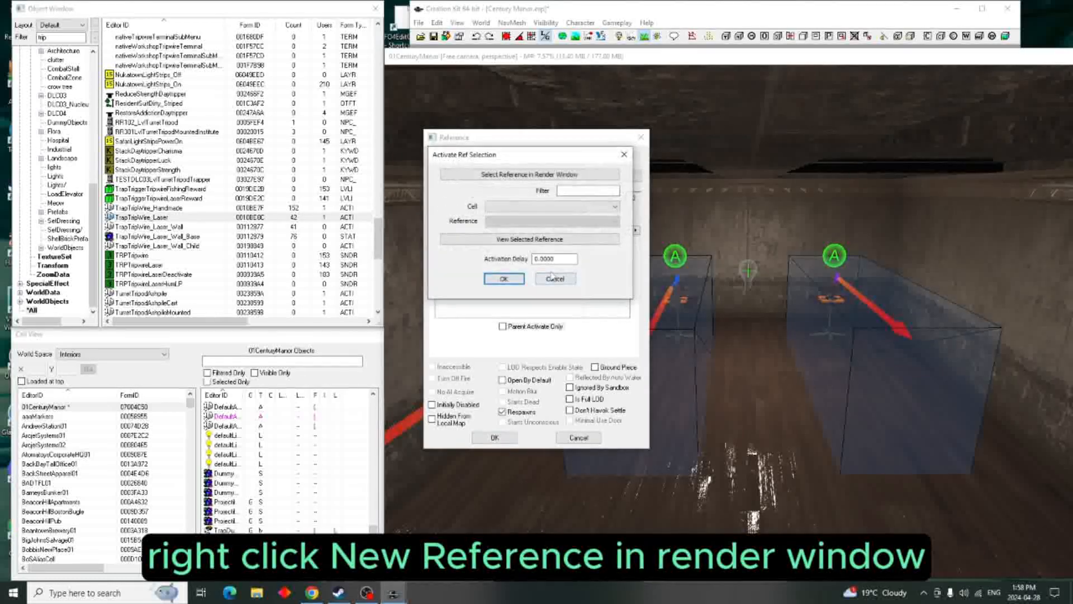
pyautogui.click(531, 175)
pyautogui.doubleClick(925, 378)
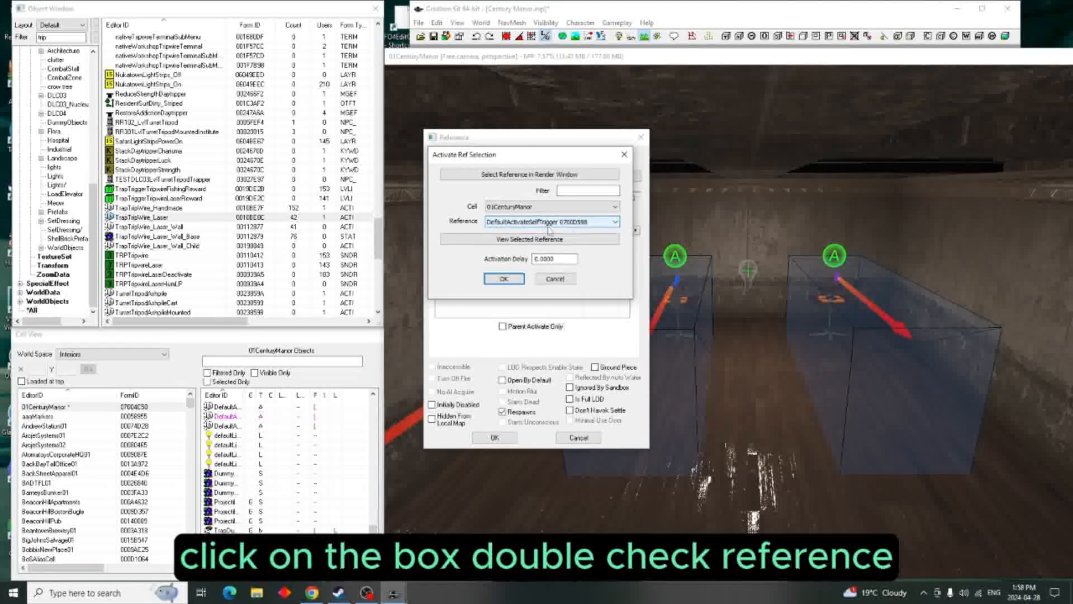
pyautogui.click(504, 279)
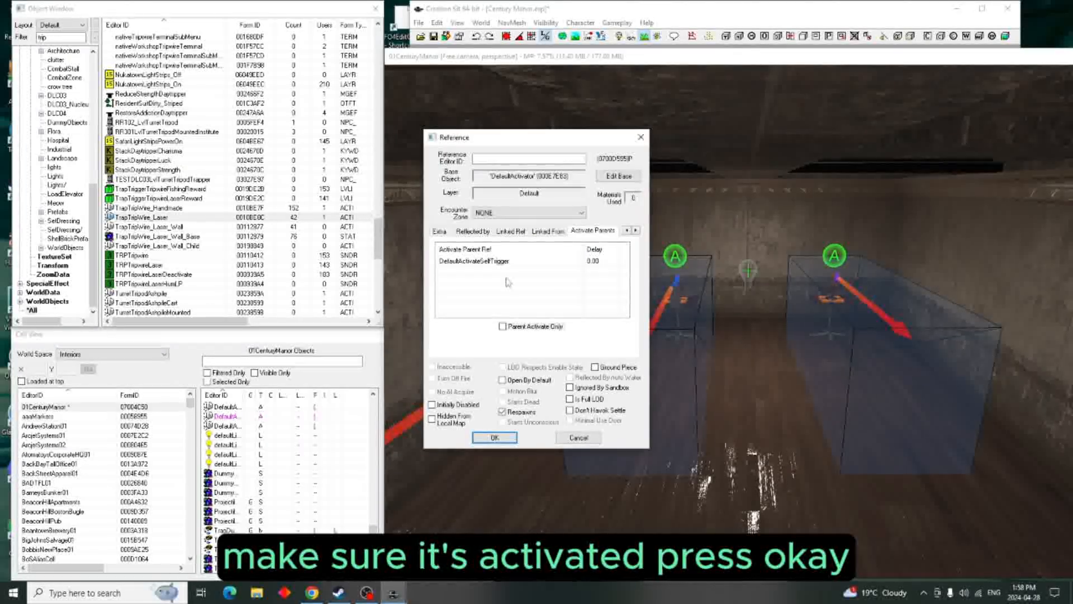
pyautogui.click(496, 438)
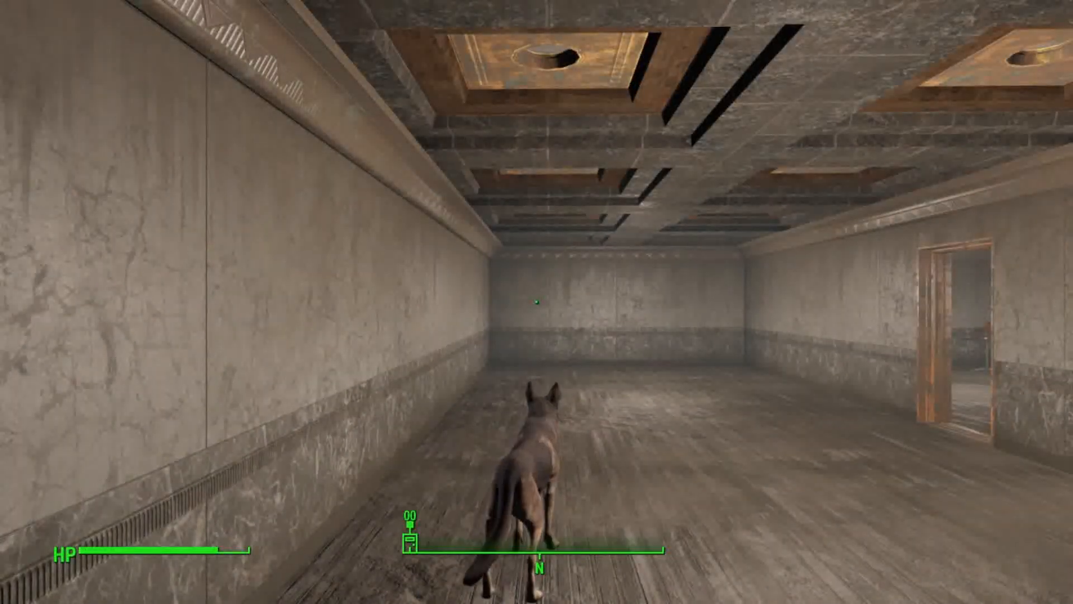
# Step: Switch to Fallout 4 and walk through the test cell to the laser tripwire inside the doorway to inspect it
pyautogui.press('w')
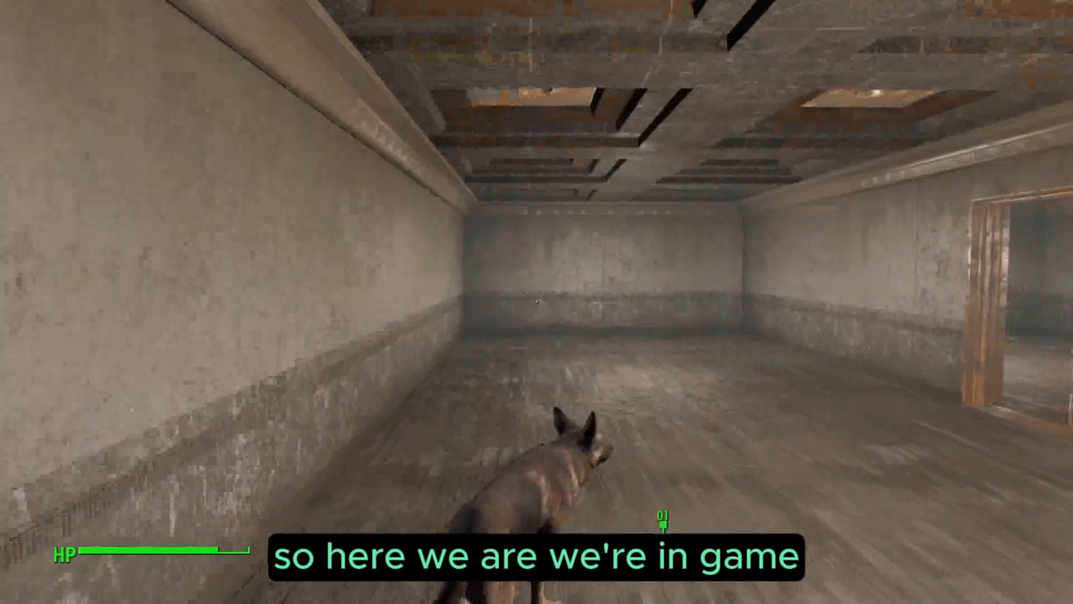
pyautogui.press('w')
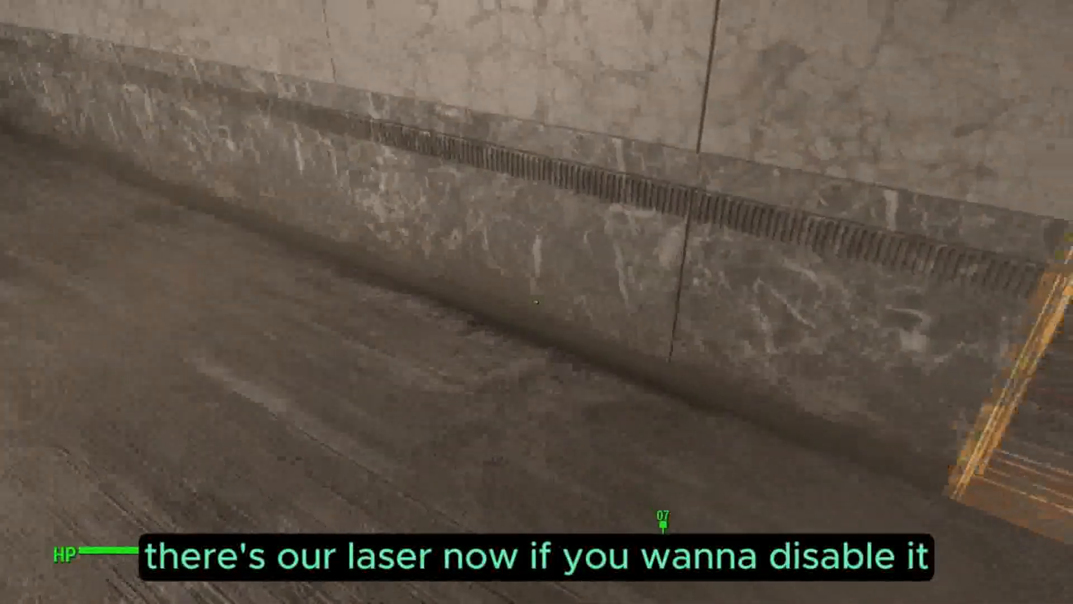
pyautogui.press('w')
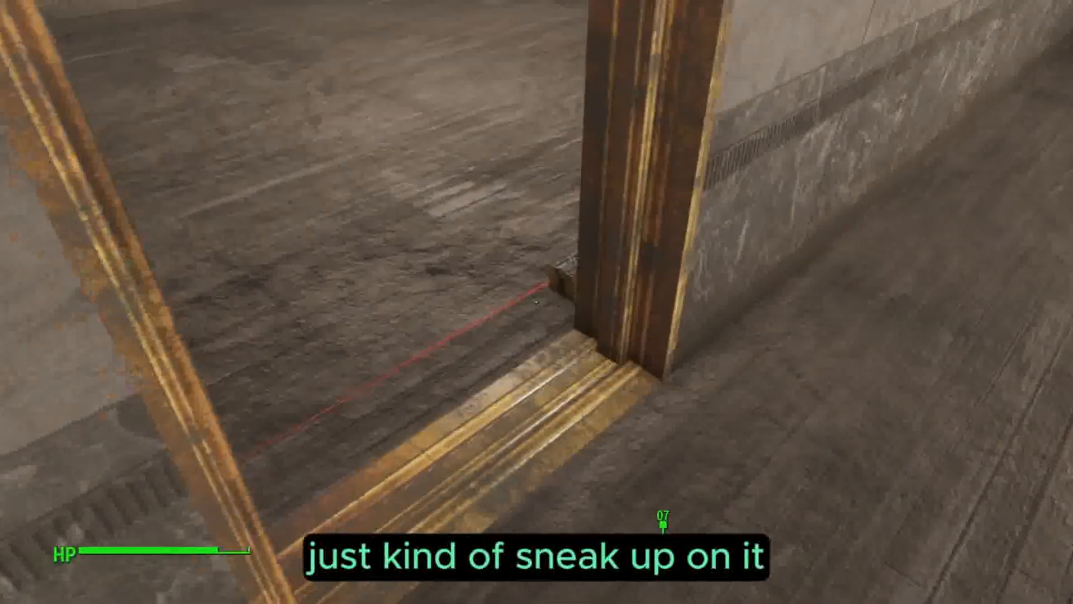
pyautogui.press('w')
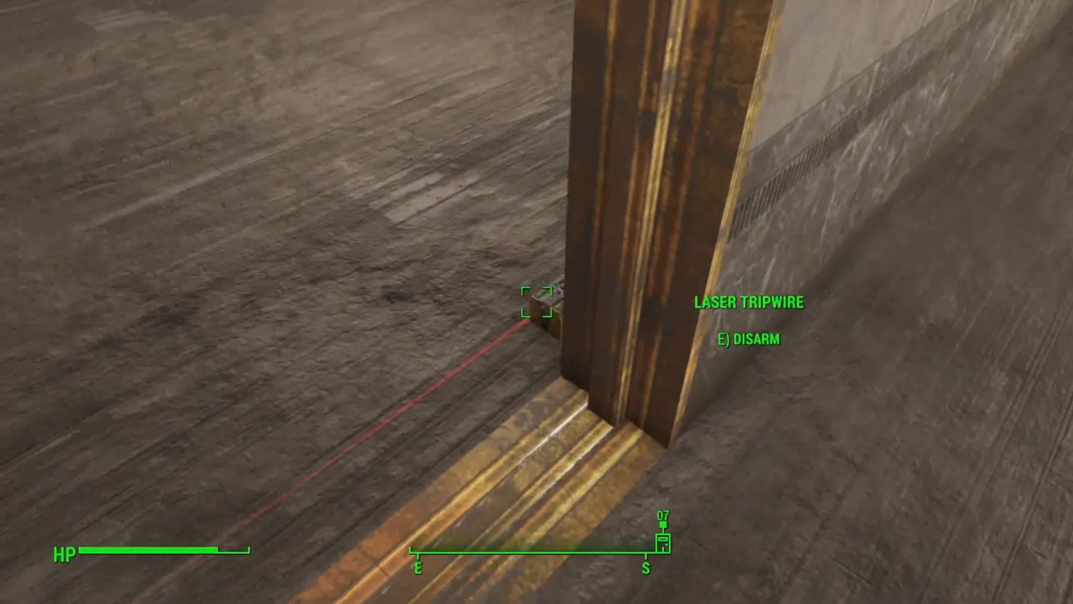
# Step: Enter the trap room and walk through both table guns' lines of fire to test their trigger boxes
pyautogui.press('w')
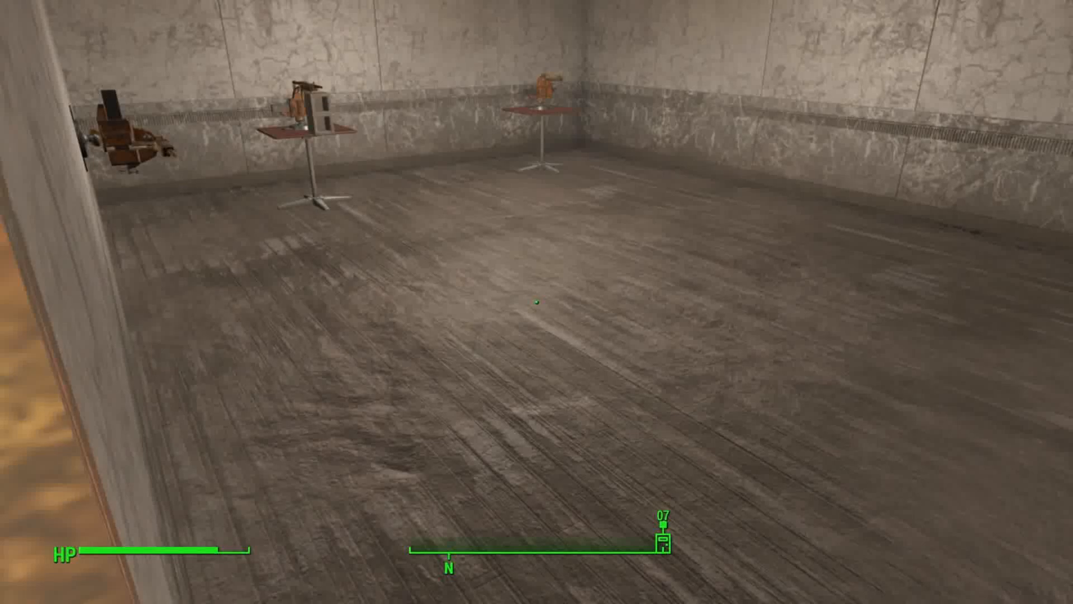
pyautogui.press('w')
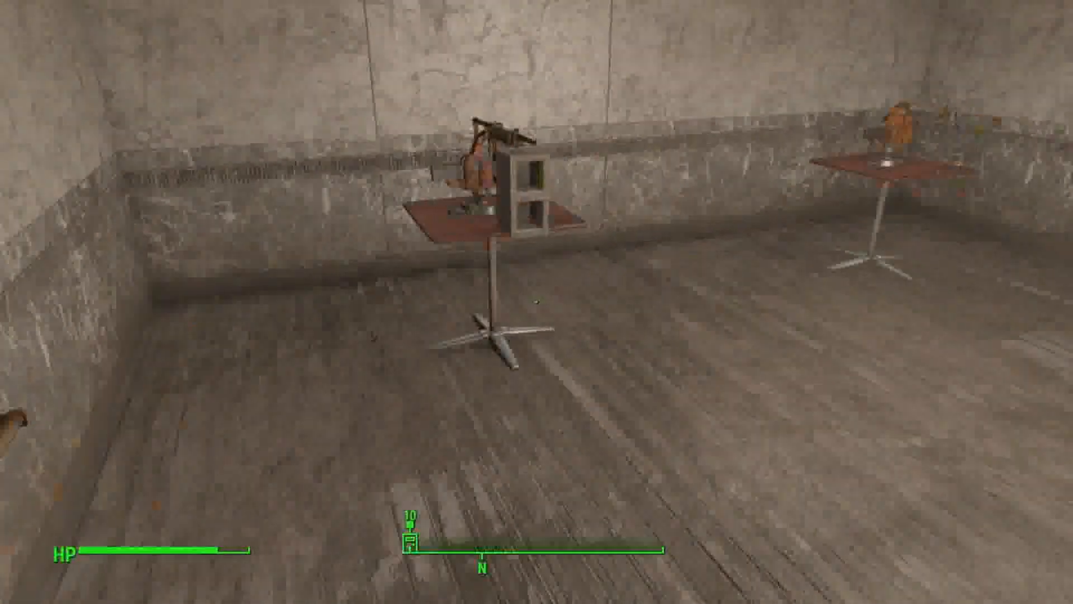
pyautogui.press('w')
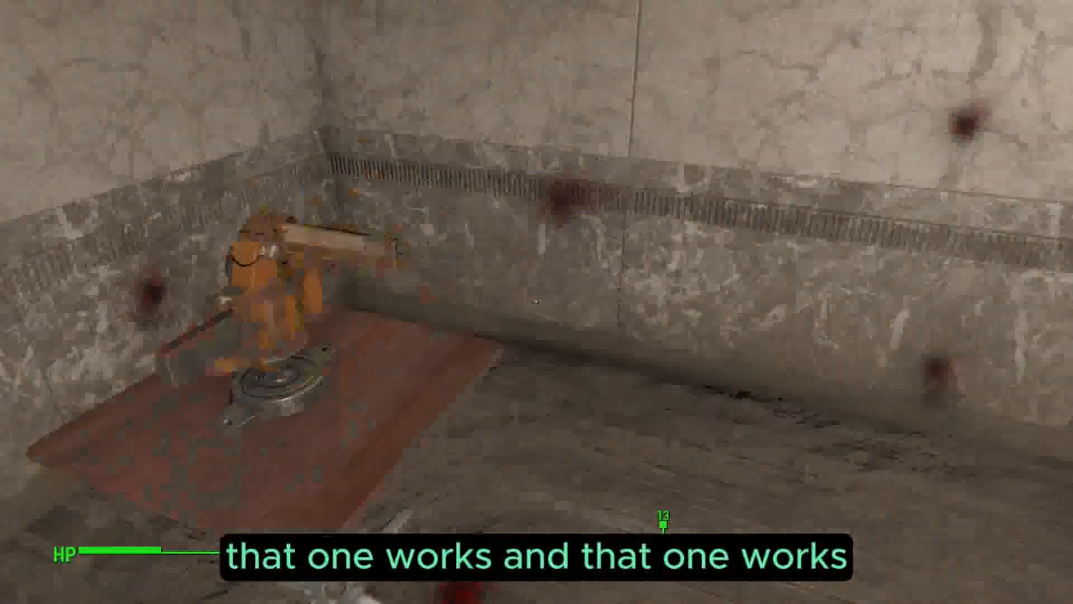
pyautogui.press('w')
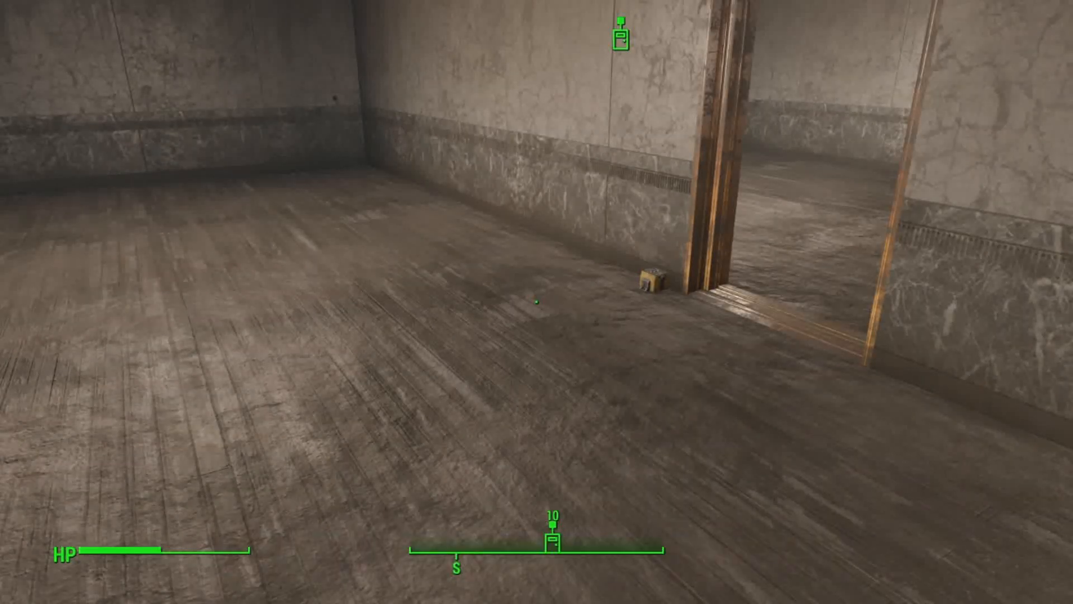
# Step: Go around the wall and table gun traps and take the Short Pipe Bolt-Action Rifles from them
pyautogui.press('w')
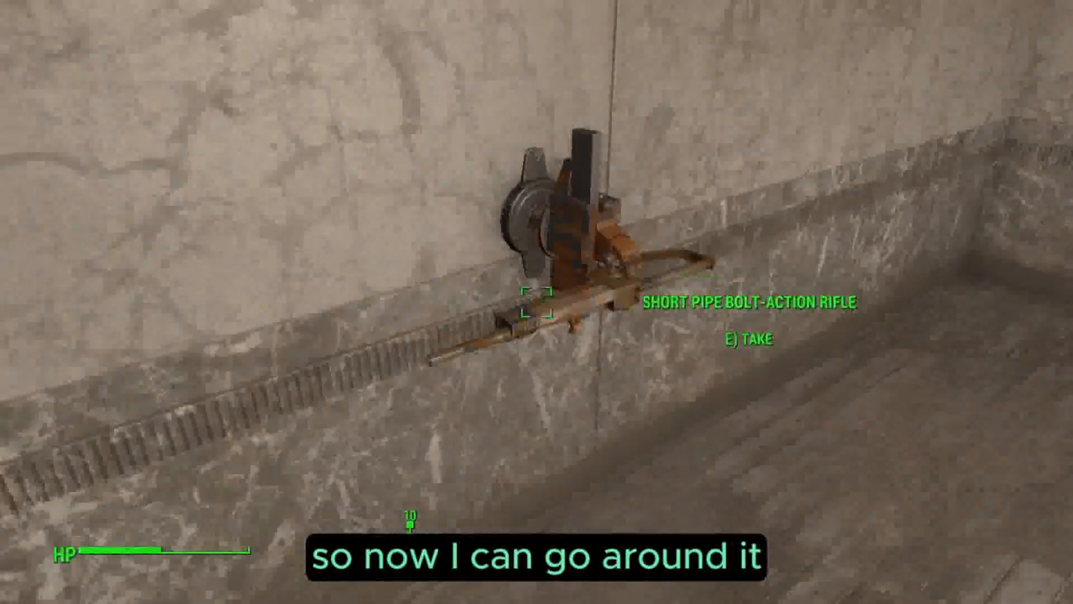
pyautogui.press('w')
pyautogui.press('w')
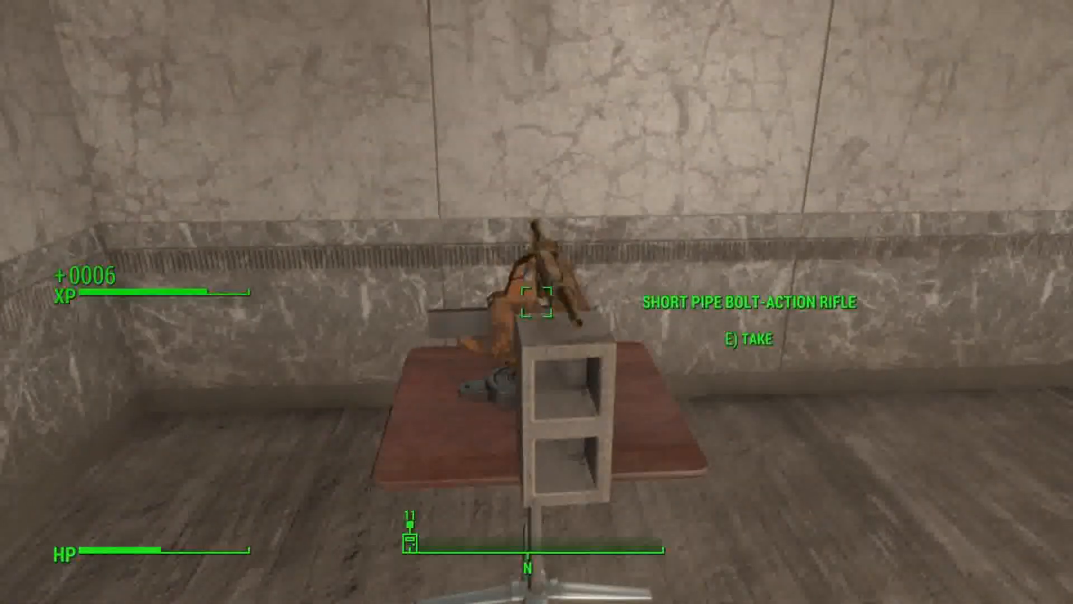
pyautogui.press('w')
pyautogui.press('e')
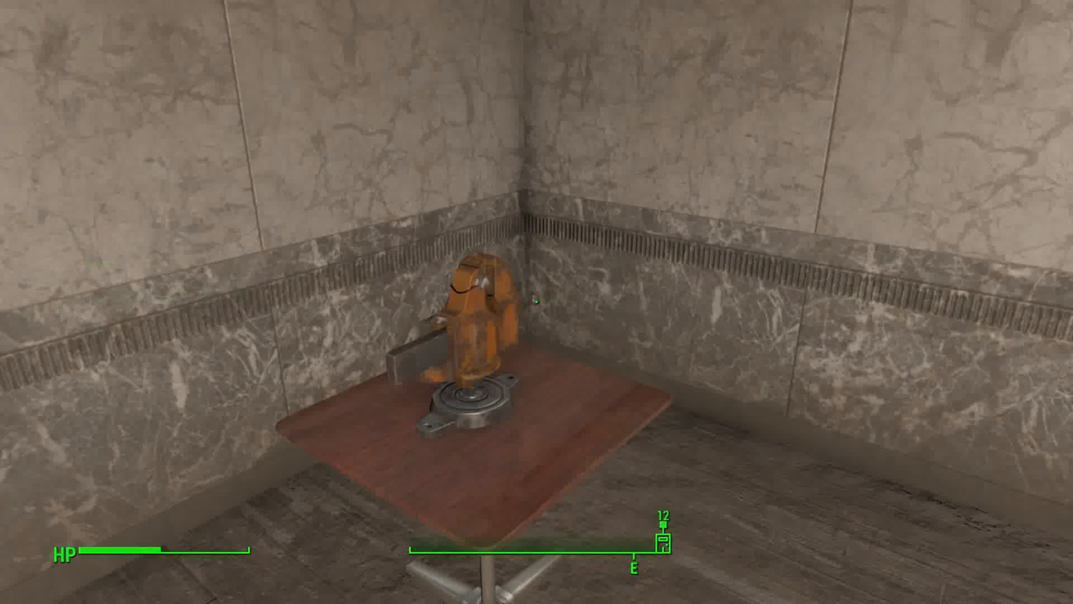